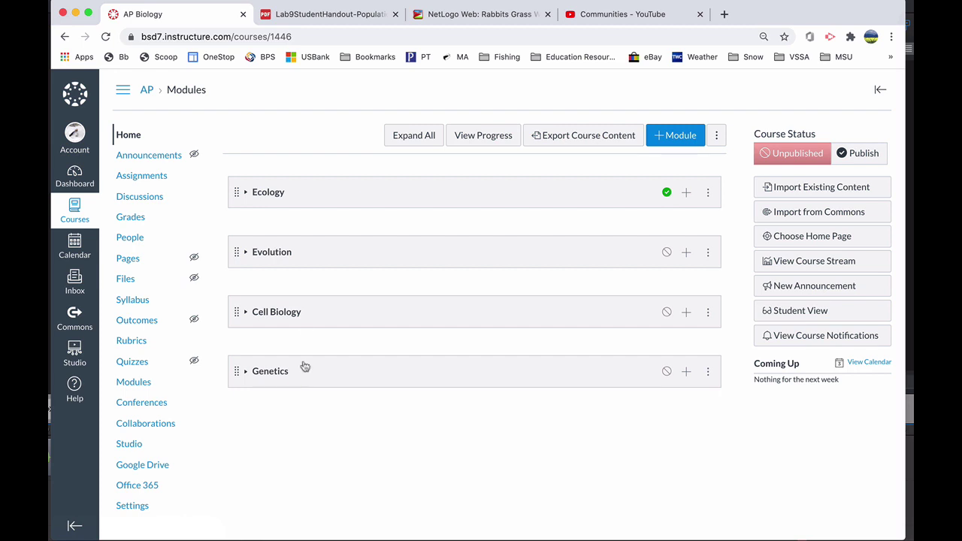
# Expand the Ecology module and review which item types can be added to it, without adding one.
pyautogui.click(246, 194)
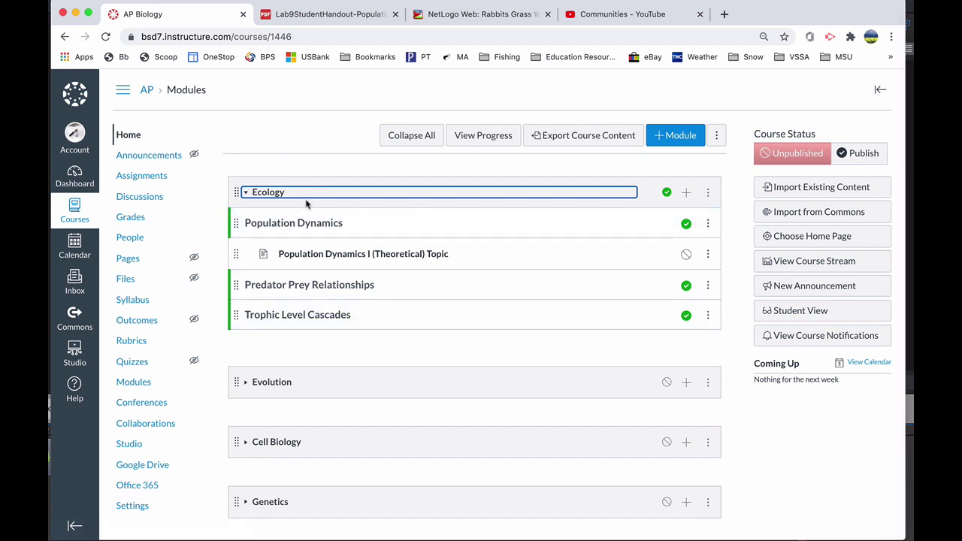
pyautogui.click(685, 192)
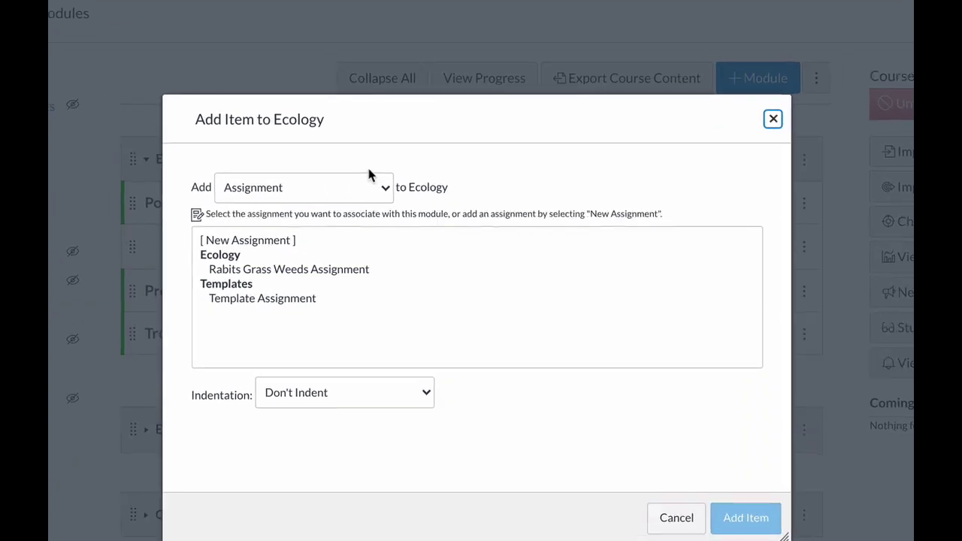
pyautogui.click(369, 180)
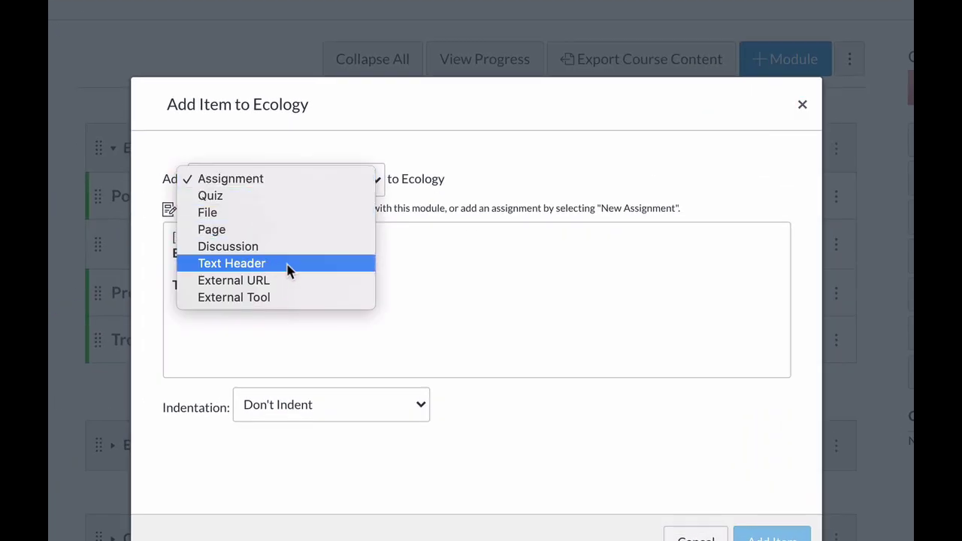
pyautogui.click(714, 511)
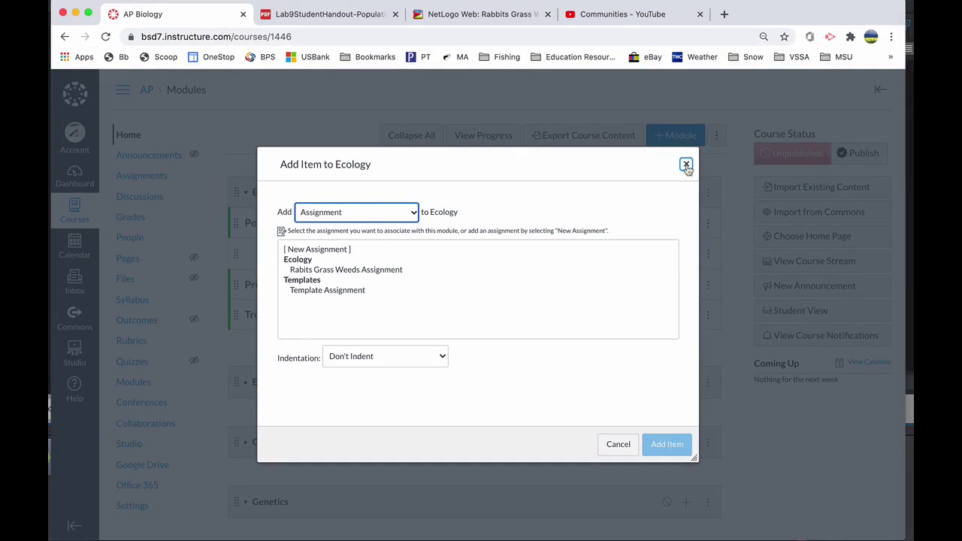
pyautogui.click(802, 105)
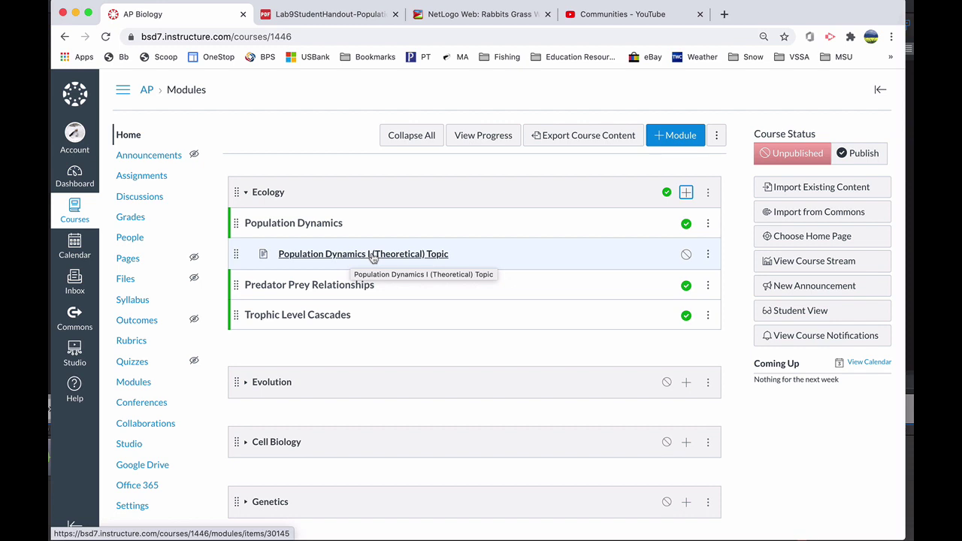
# Open the Population Dynamics I (Theoretical) Topic page and read its sections from Hook (The Why?) through Task/Evaluate.
pyautogui.click(373, 255)
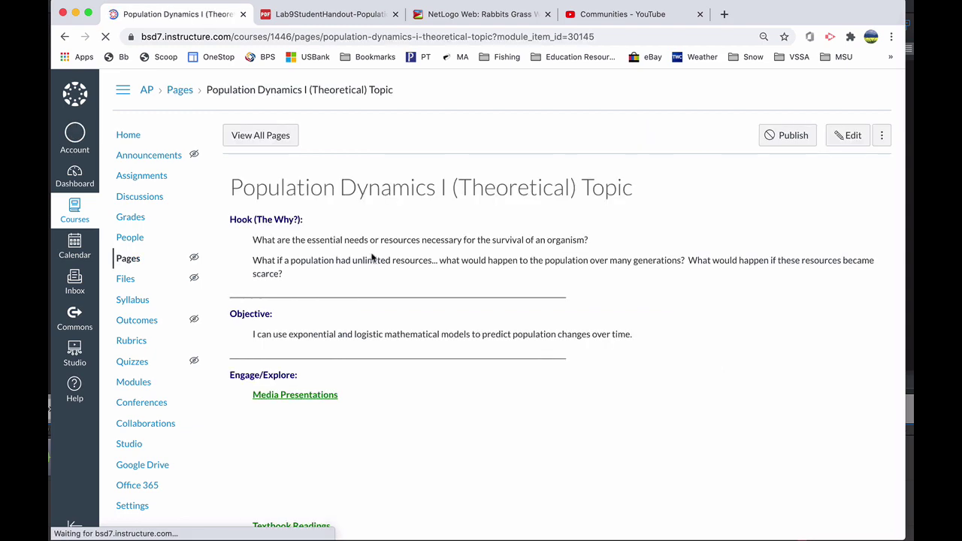
pyautogui.scroll(-2, 366, 273)
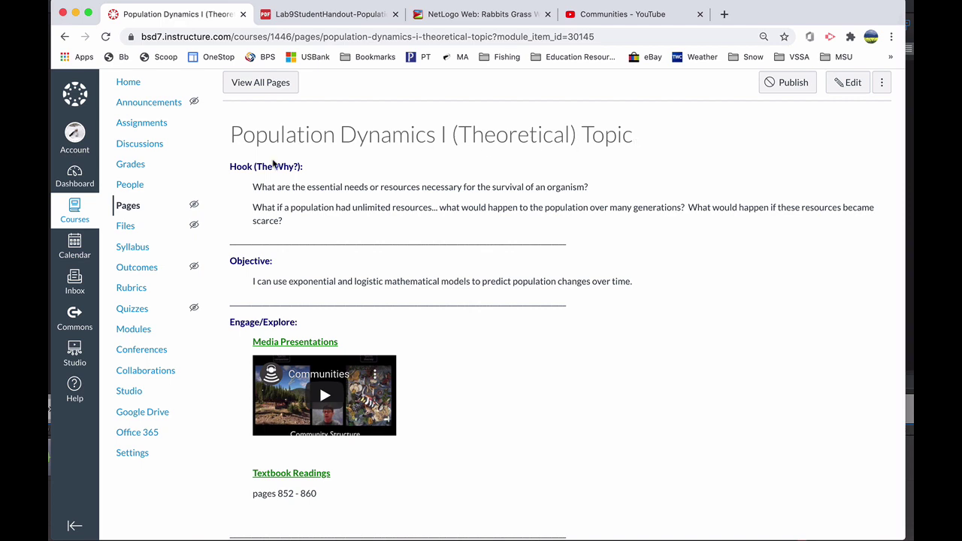
pyautogui.scroll(-1, 273, 163)
pyautogui.scroll(-1, 273, 163)
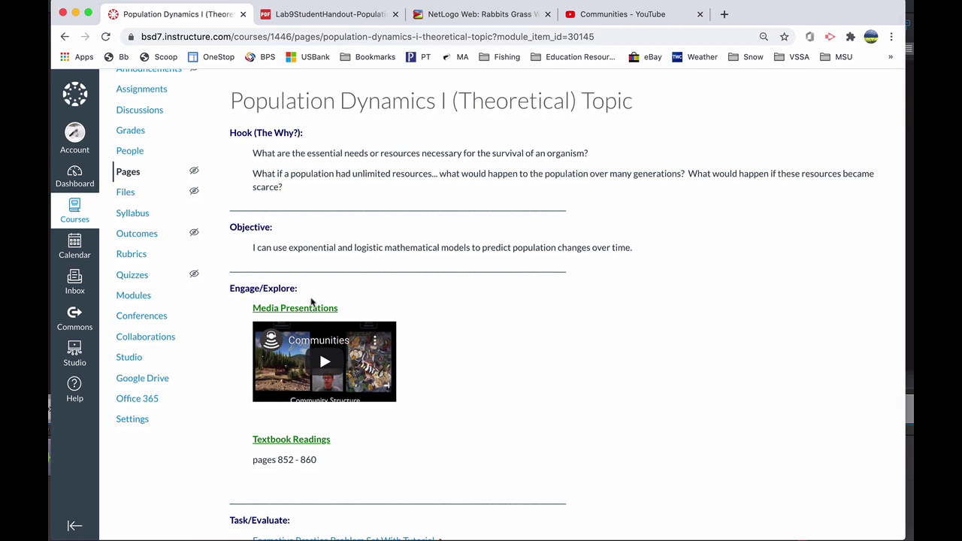
pyautogui.scroll(-1, 311, 302)
pyautogui.scroll(-2, 312, 302)
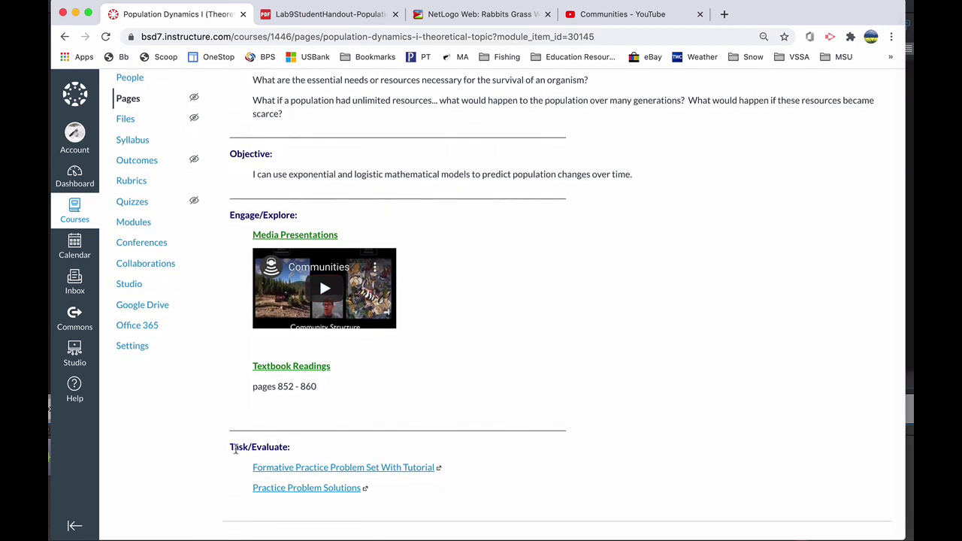
pyautogui.scroll(-1, 300, 454)
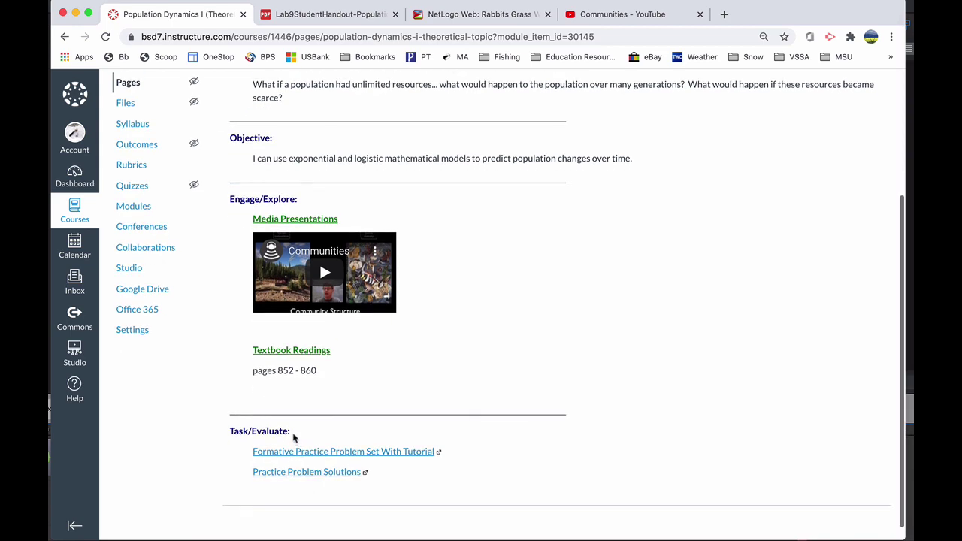
pyautogui.scroll(-1, 292, 430)
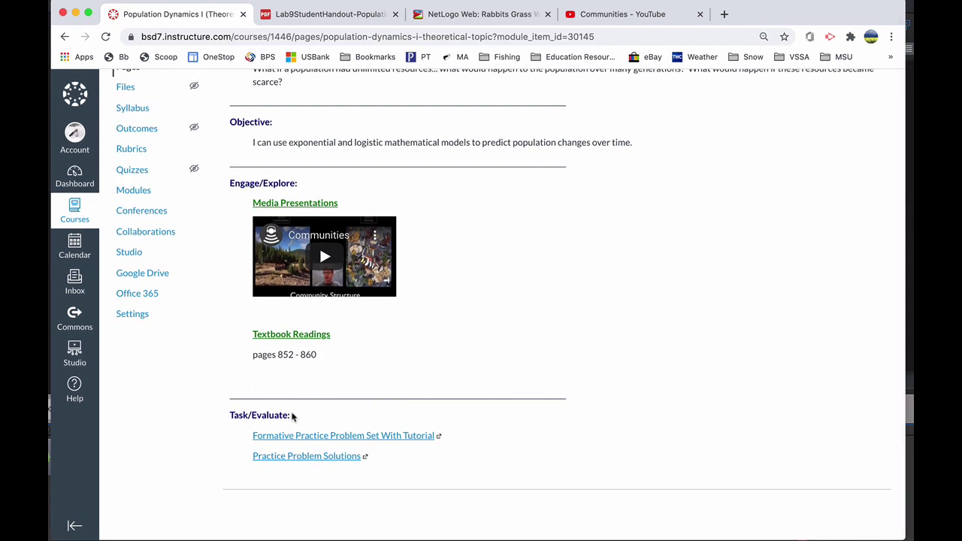
# Review the page's Hook questions and Objective statement, highlighting both Hook questions for emphasis.
pyautogui.scroll(10, 293, 416)
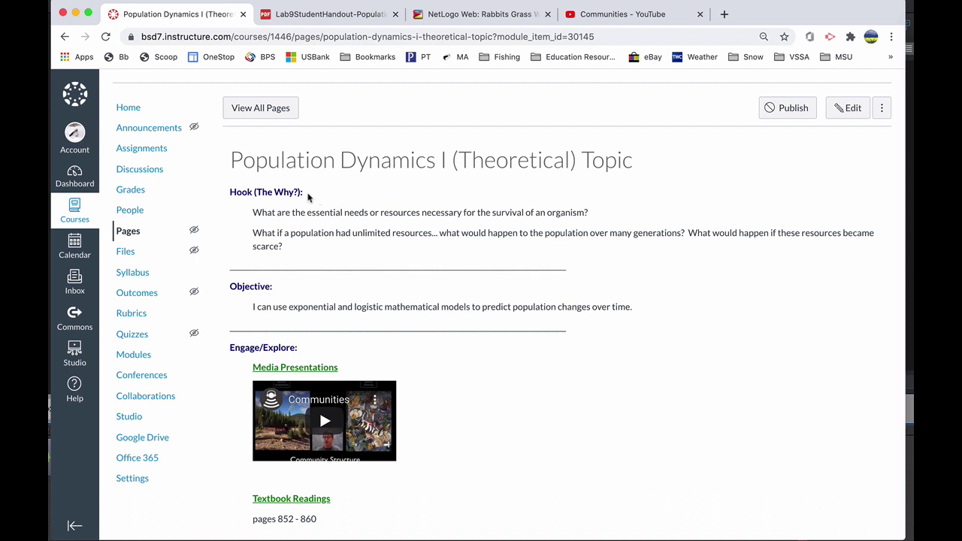
pyautogui.scroll(-1, 307, 197)
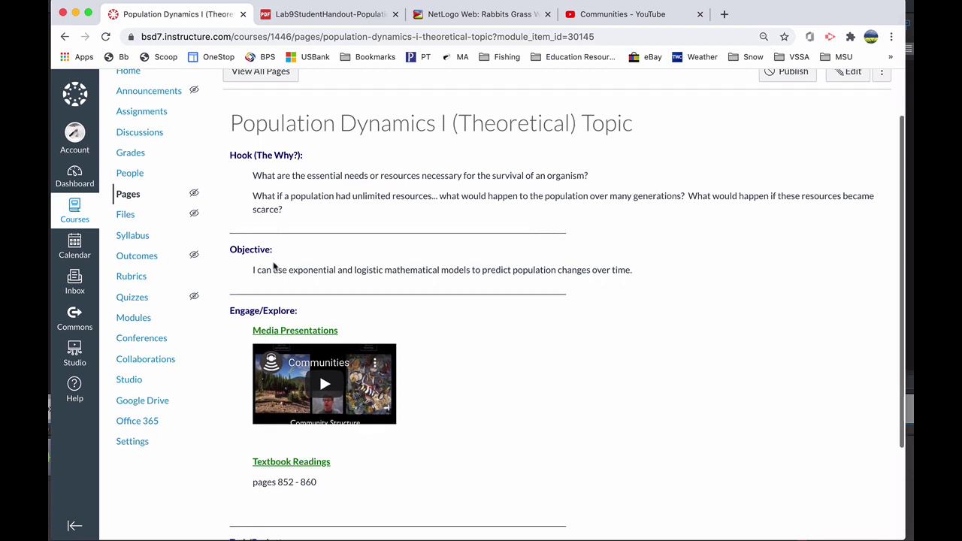
pyautogui.scroll(1, 274, 265)
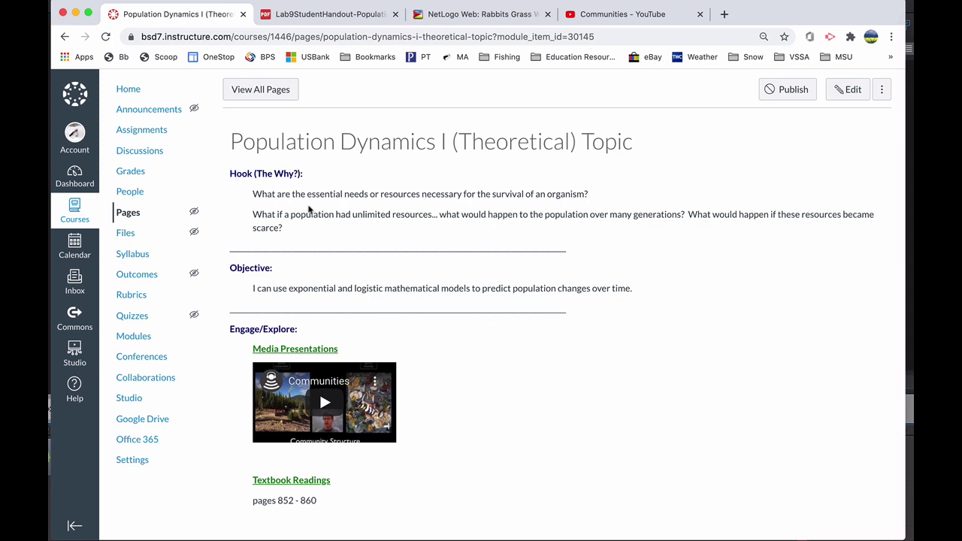
pyautogui.scroll(-1, 308, 209)
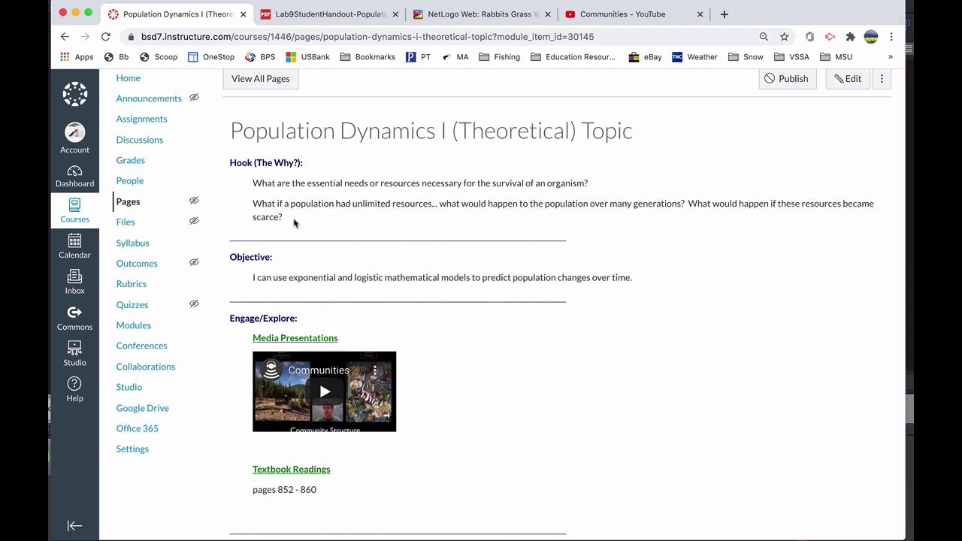
pyautogui.moveTo(296, 224); pyautogui.dragTo(249, 183)
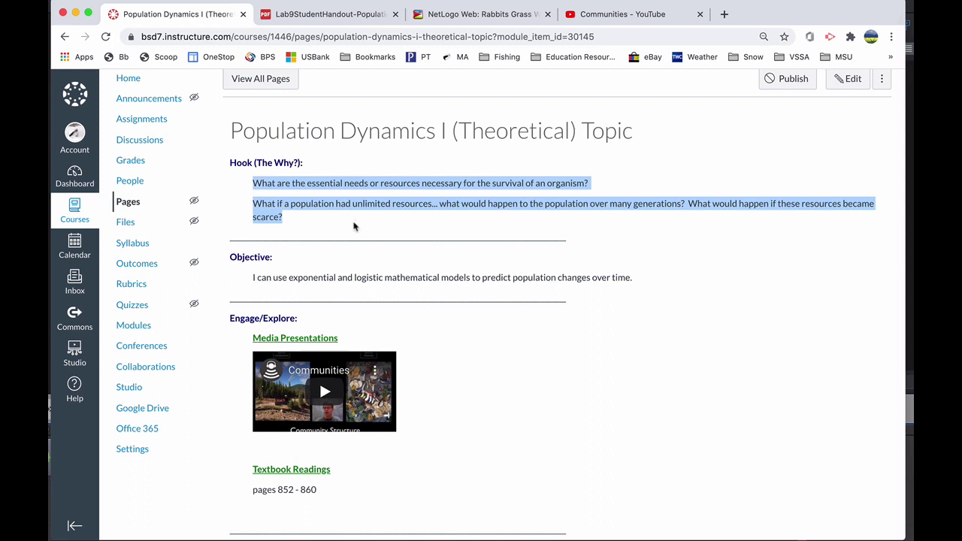
pyautogui.click(354, 226)
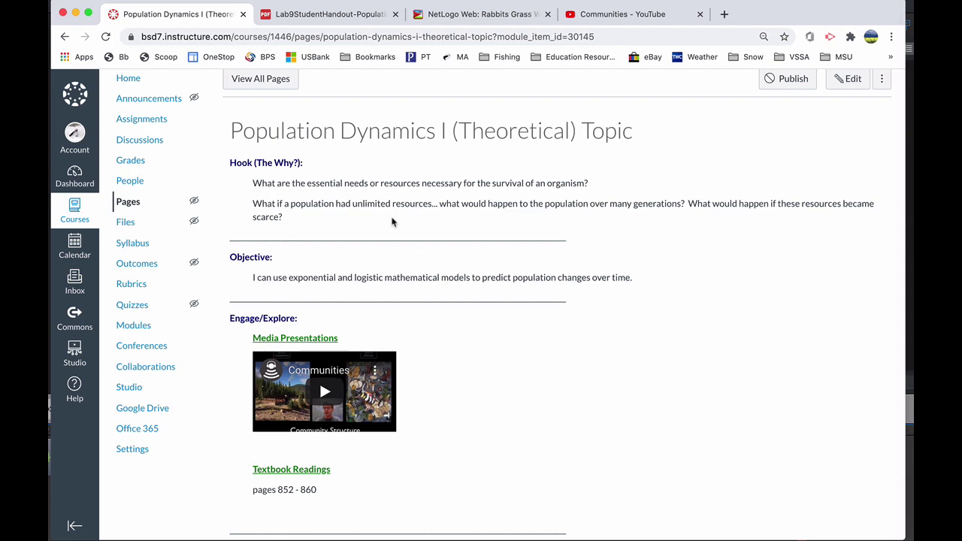
# Examine how the Engage/Explore media and readings and the Task/Evaluate practice links relate to the page's Objective.
pyautogui.scroll(-2, 392, 222)
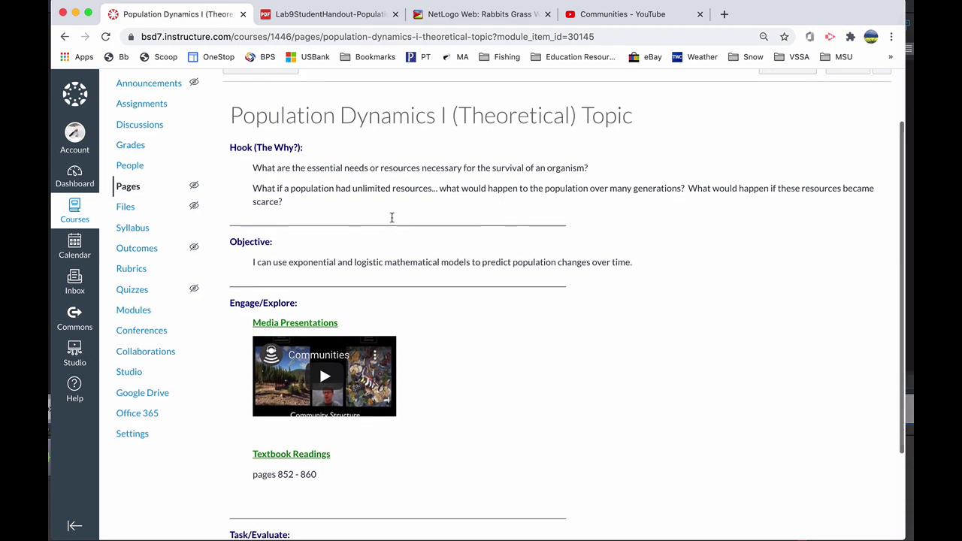
pyautogui.scroll(-3, 392, 222)
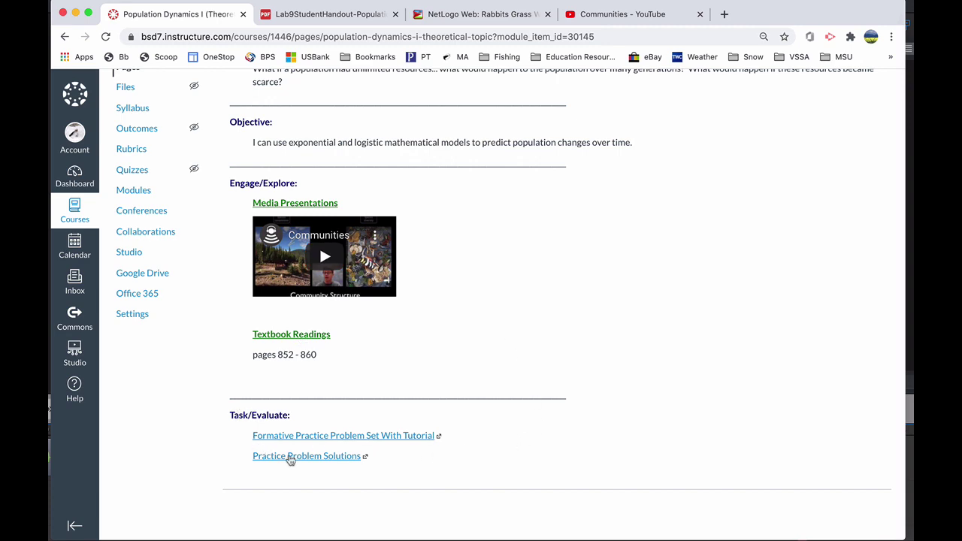
pyautogui.scroll(1, 362, 459)
pyautogui.scroll(5, 362, 458)
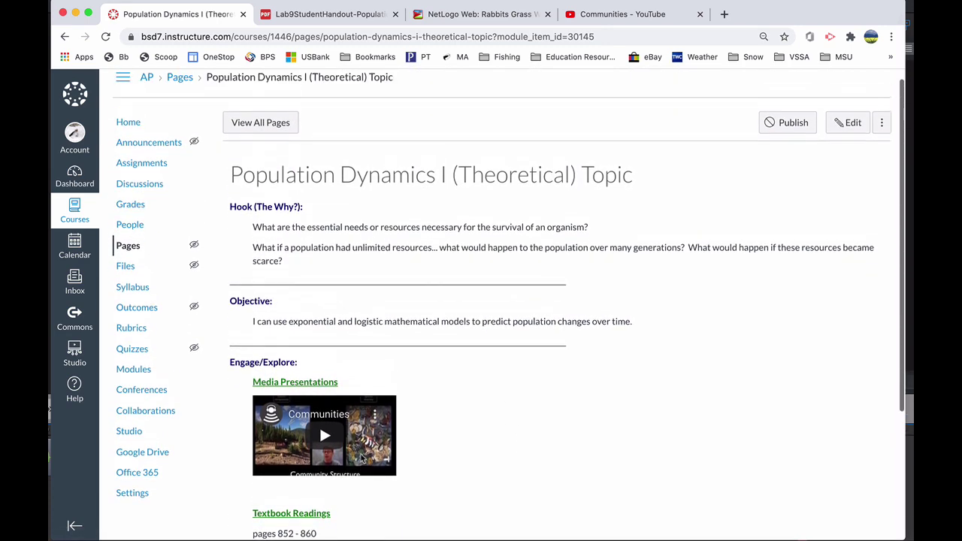
pyautogui.scroll(-5, 376, 457)
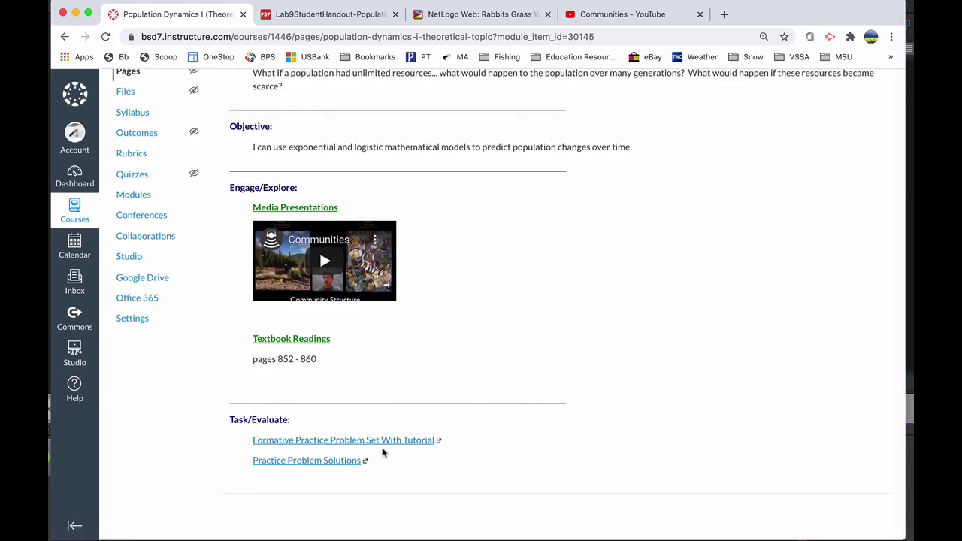
pyautogui.scroll(2, 382, 446)
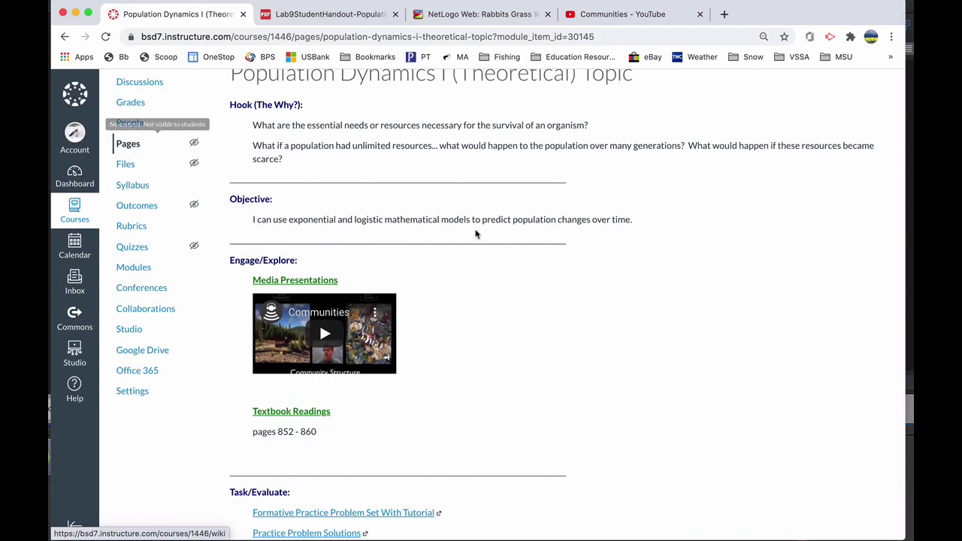
pyautogui.scroll(-2, 475, 270)
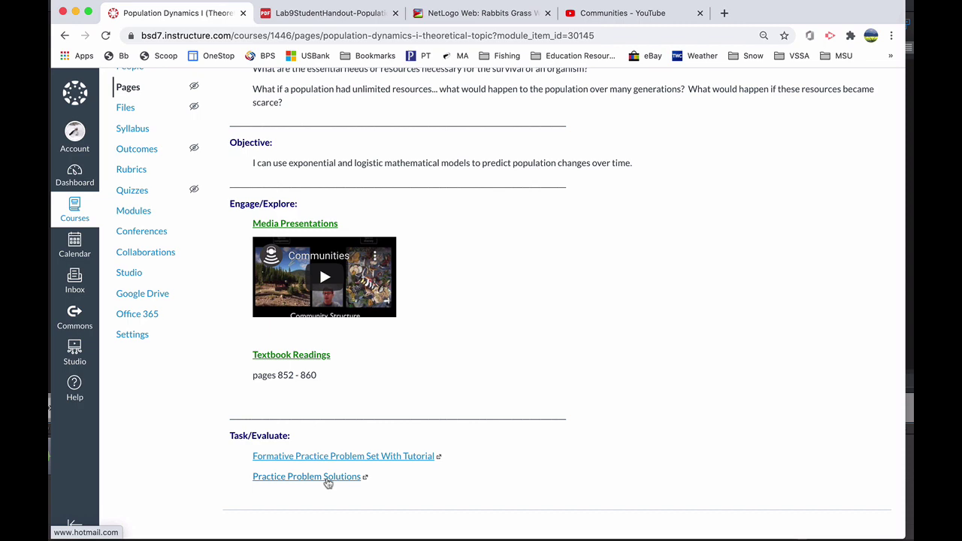
pyautogui.scroll(5, 454, 309)
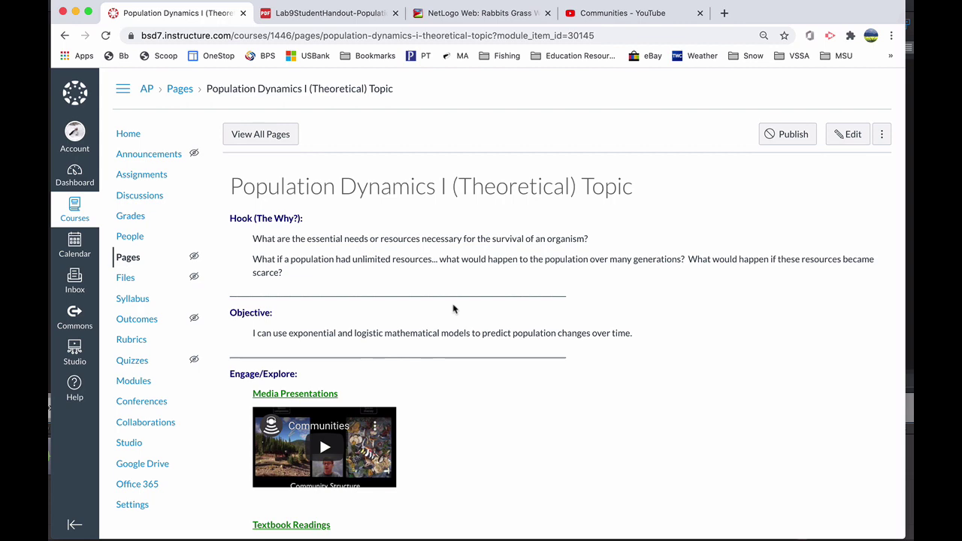
pyautogui.scroll(-1, 453, 309)
pyautogui.scroll(-4, 331, 275)
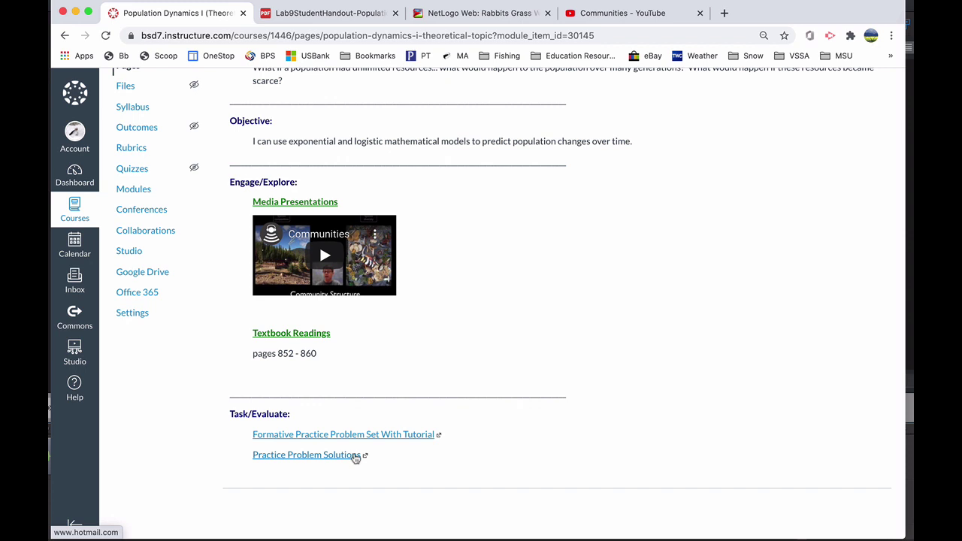
pyautogui.scroll(3, 356, 458)
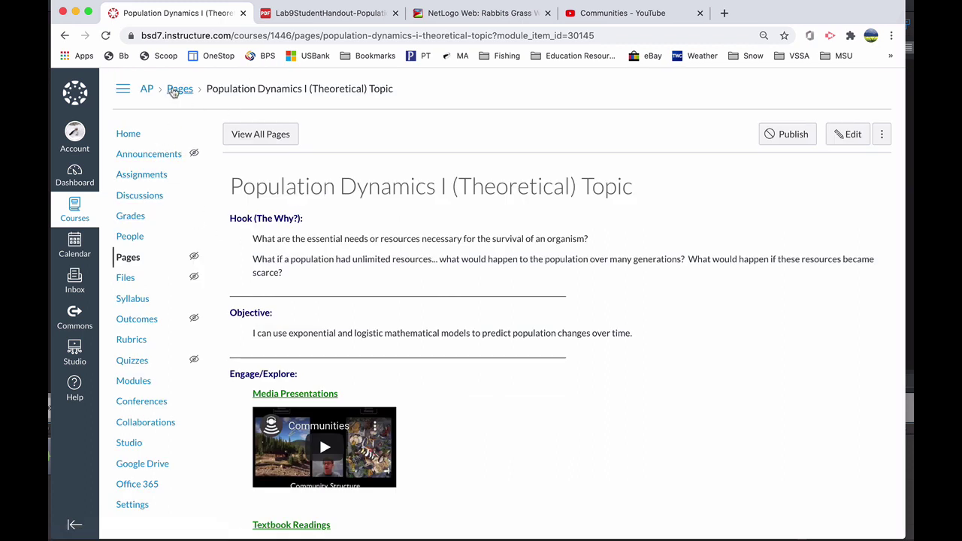
# Open the Template (with descriptions) page from the course pages and select its content from Hook (The Why?) through Task/Evaluate.
pyautogui.click(126, 258)
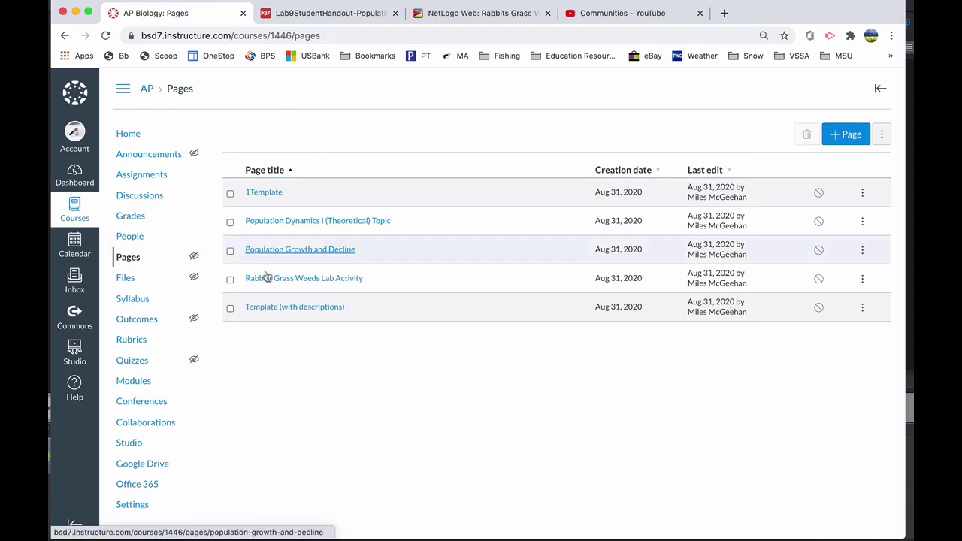
pyautogui.click(301, 307)
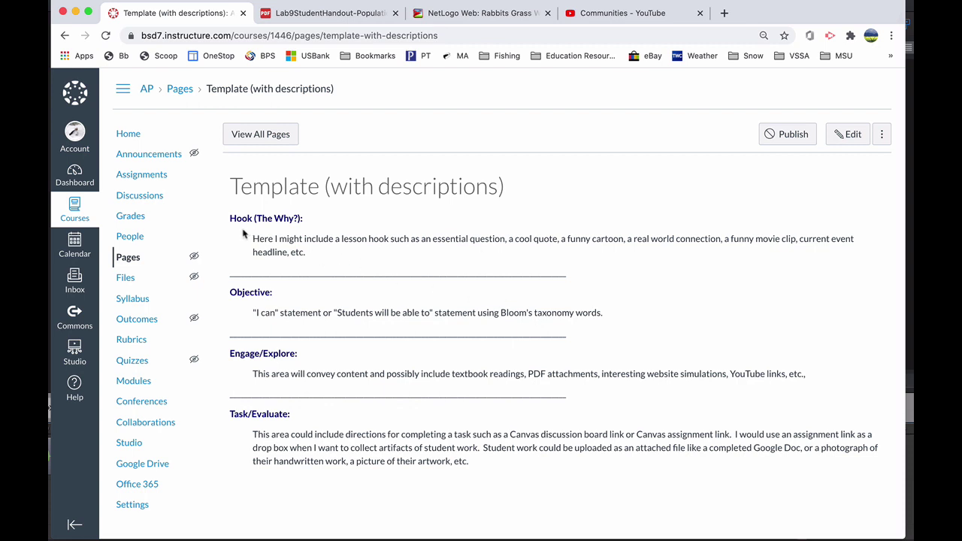
pyautogui.moveTo(229, 218); pyautogui.dragTo(517, 464)
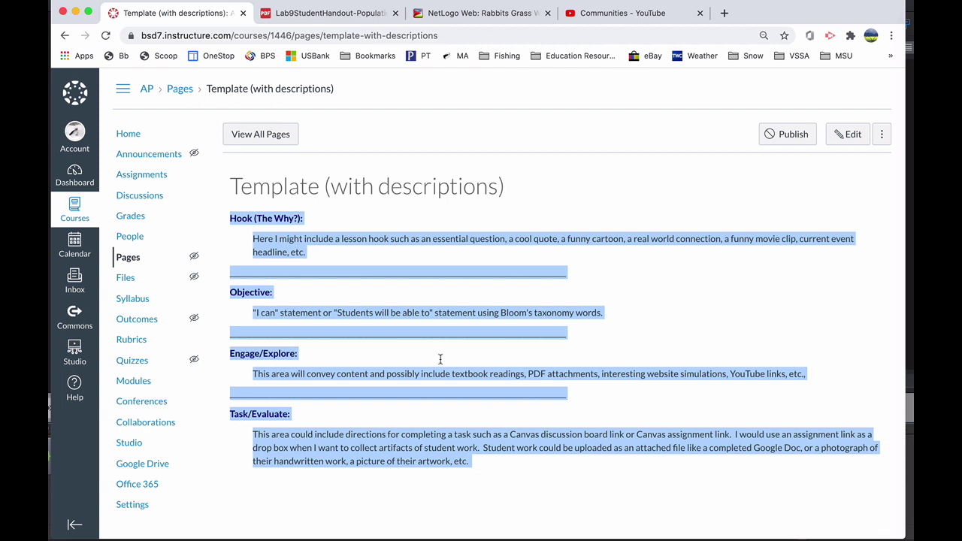
# Try to start a new course page with the described template's content pasted into its body.
pyautogui.click(131, 260)
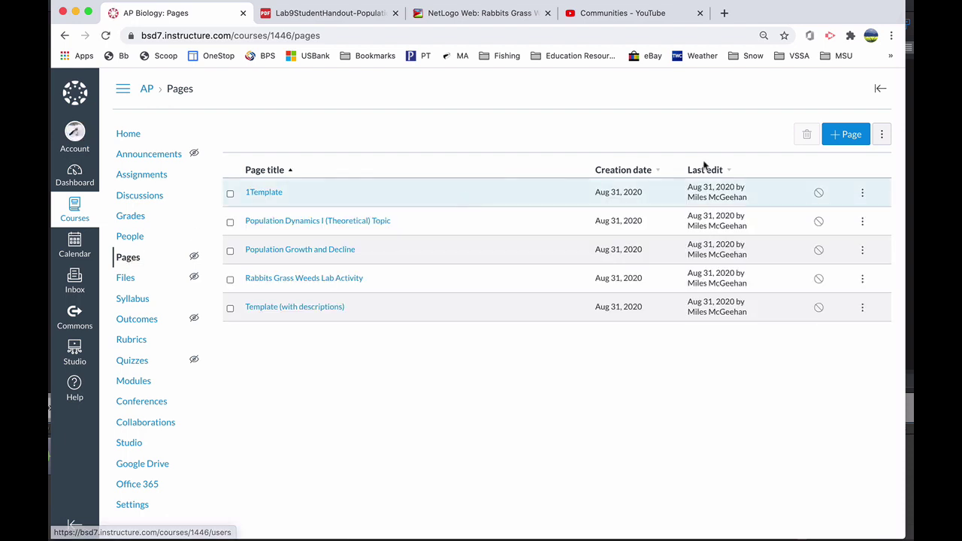
pyautogui.click(843, 137)
pyautogui.click(456, 236)
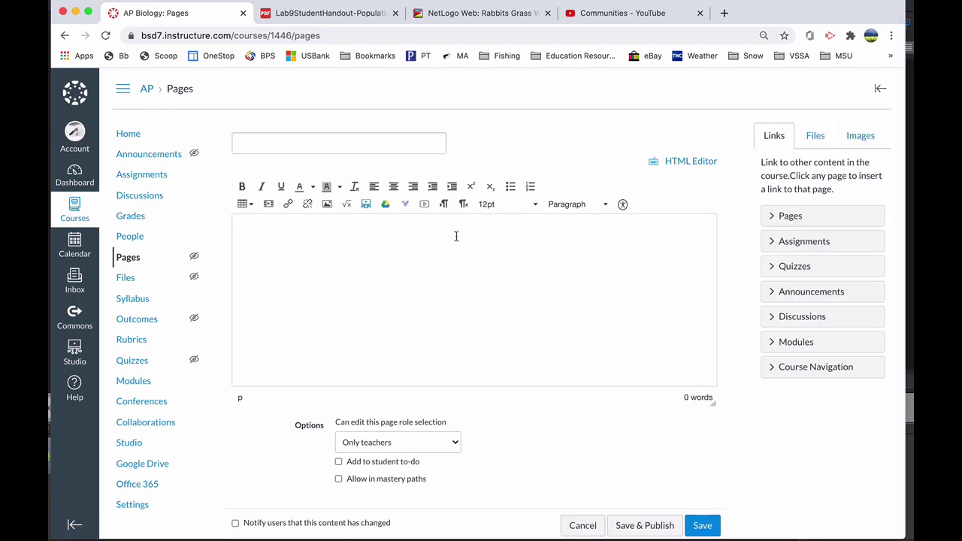
pyautogui.hotkey('ctrl', 'v')
pyautogui.scroll(2, 456, 236)
pyautogui.scroll(2, 456, 236)
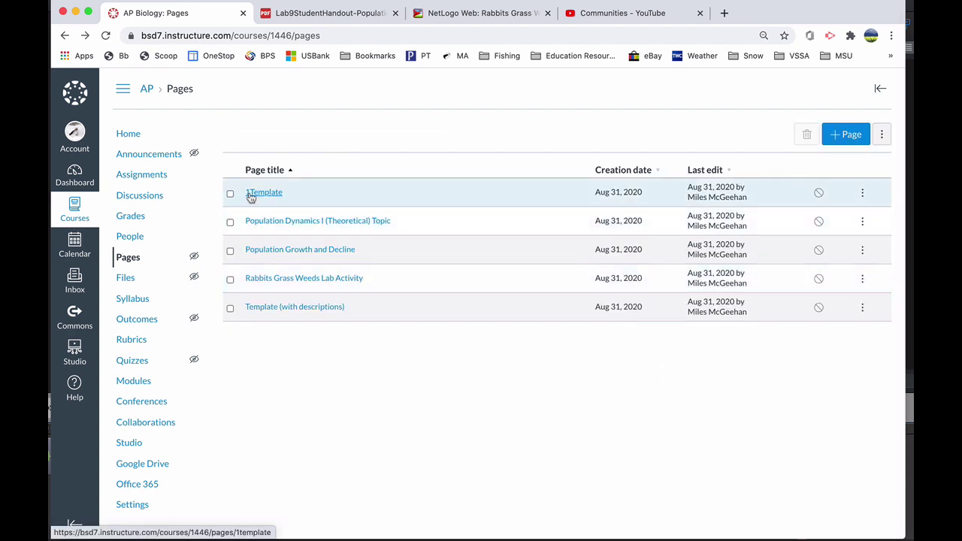
# Sort the course pages by title in descending order, restore ascending order, and open the 1Template page.
pyautogui.click(265, 170)
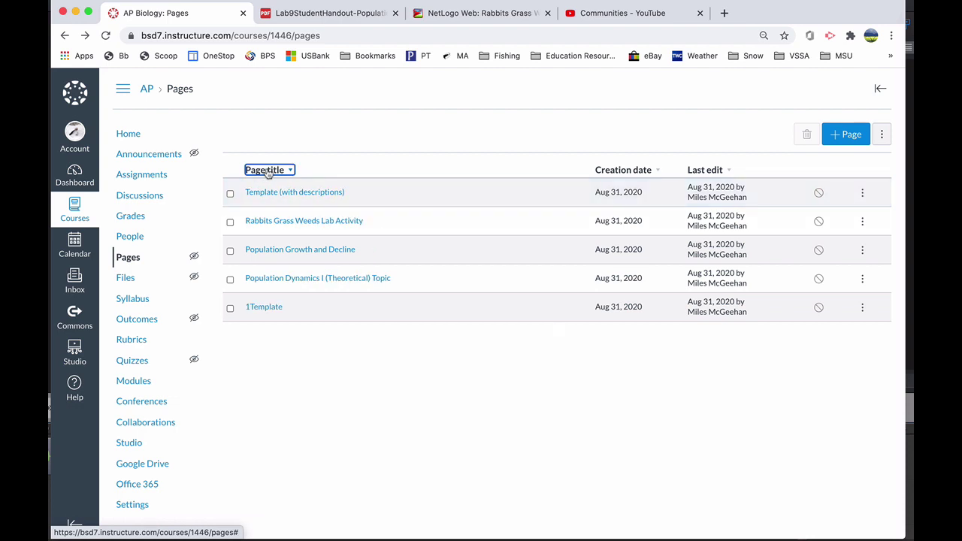
pyautogui.click(267, 170)
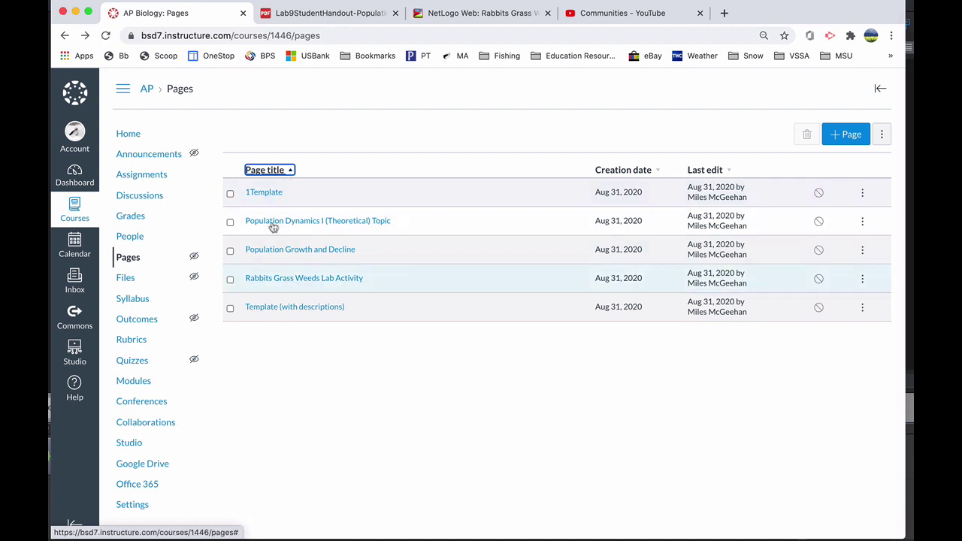
pyautogui.click(263, 194)
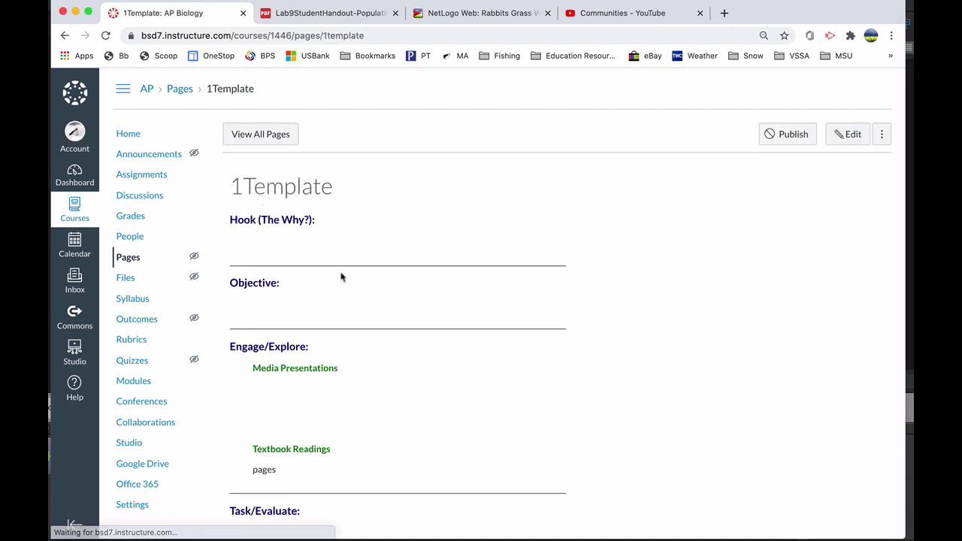
# Look over the blank 1Template page, return to the course pages list, and duplicate 1Template.
pyautogui.scroll(-2, 339, 276)
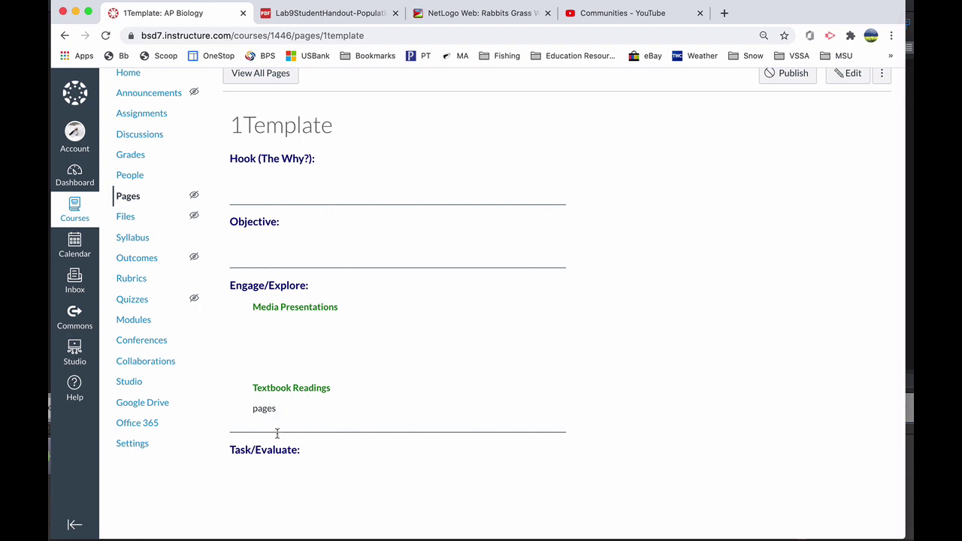
pyautogui.scroll(2, 346, 400)
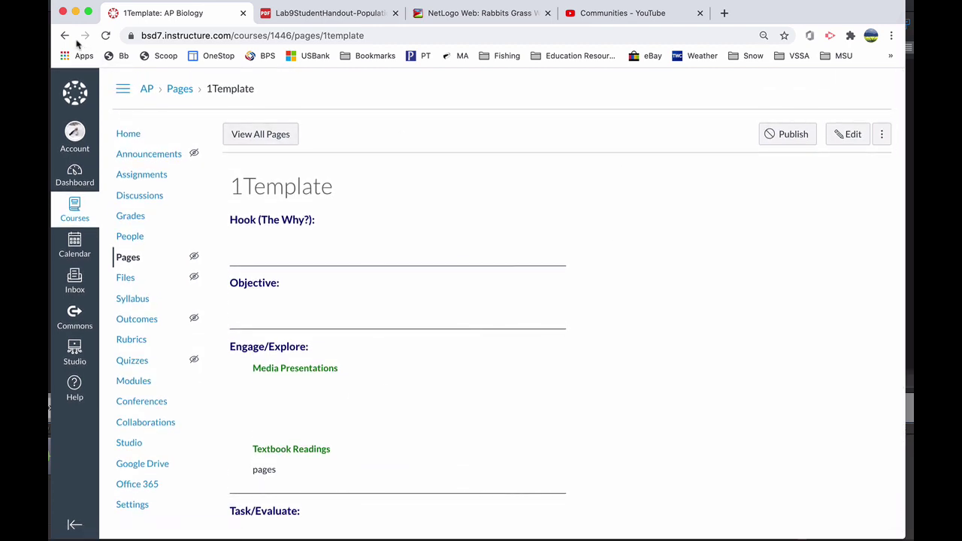
pyautogui.click(180, 89)
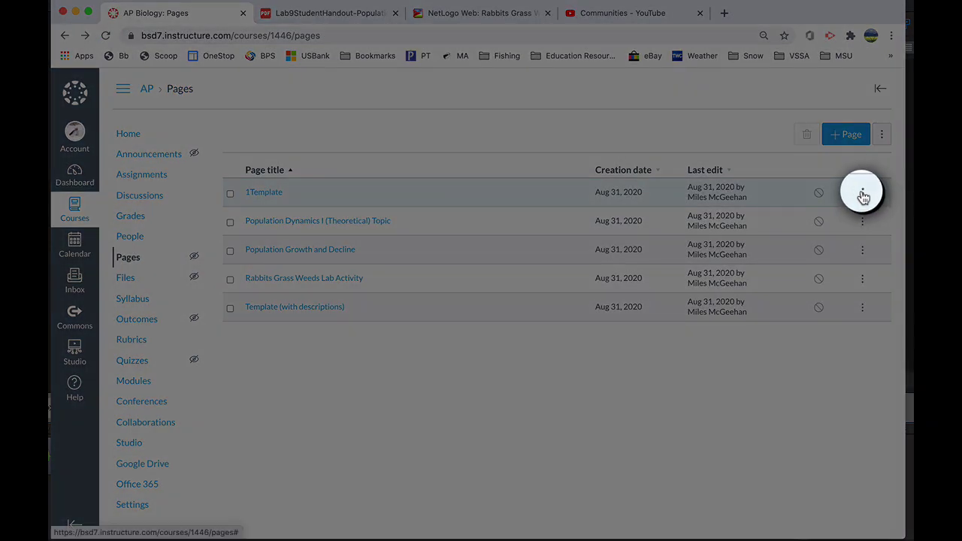
pyautogui.click(863, 194)
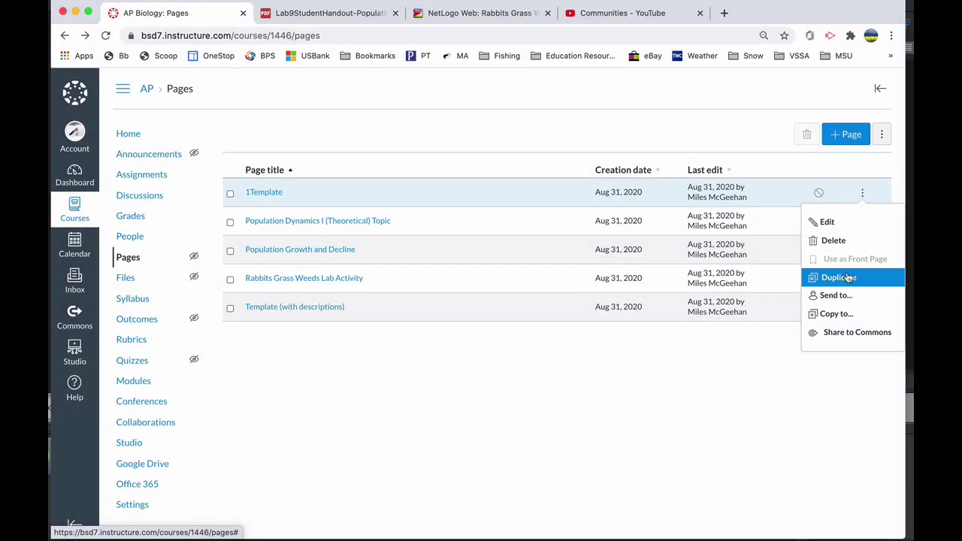
pyautogui.click(849, 278)
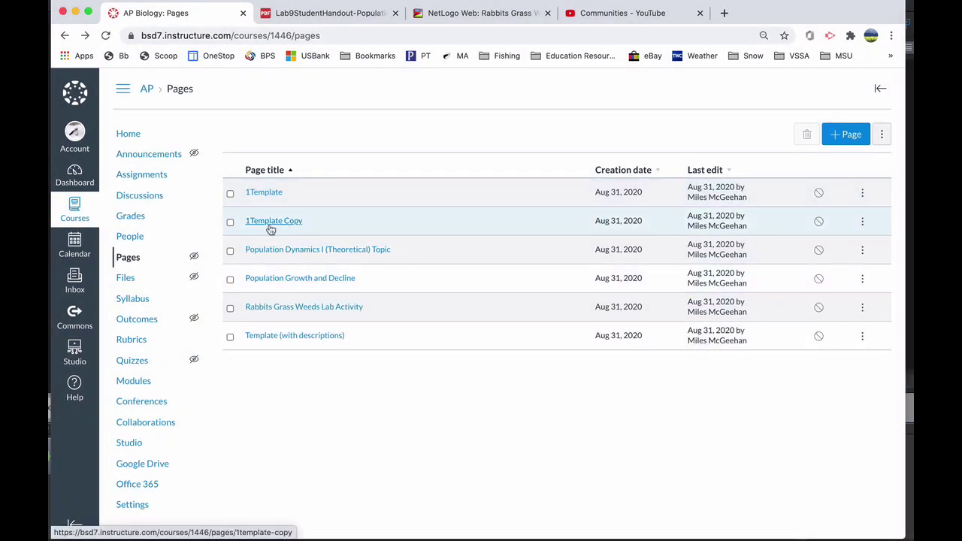
# Rename the duplicated template page as Population Dynamics II (Realistic).
pyautogui.click(863, 221)
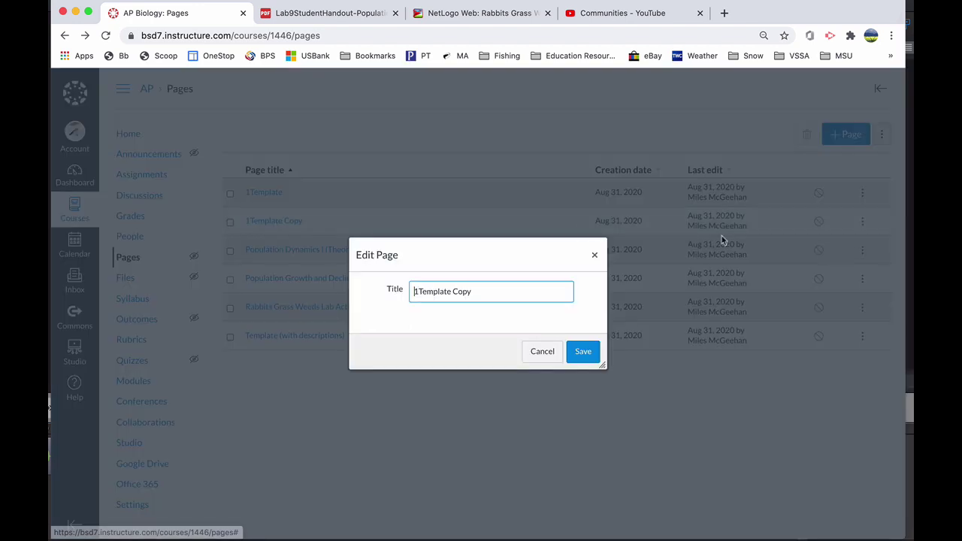
pyautogui.moveTo(472, 292); pyautogui.dragTo(403, 291)
pyautogui.write('Population Dyn')
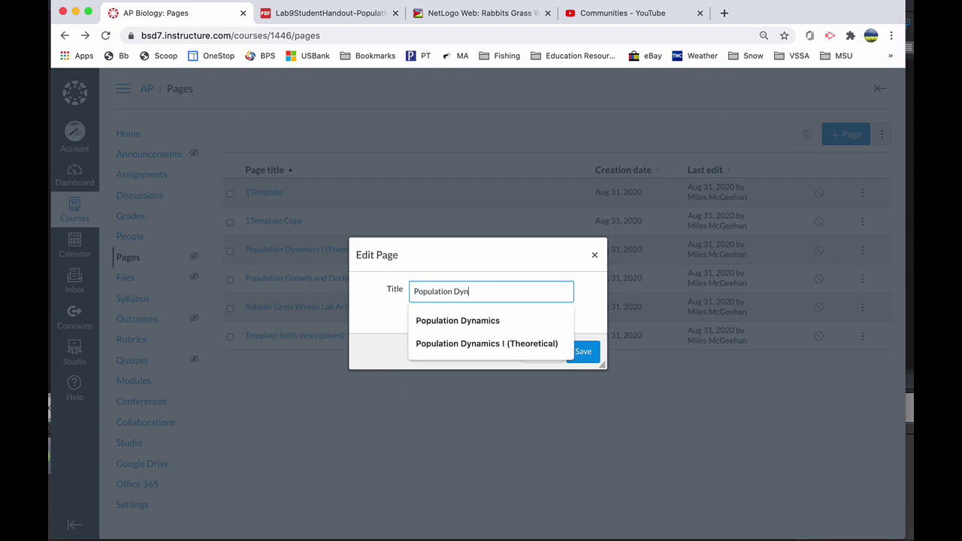
pyautogui.write('amics ')
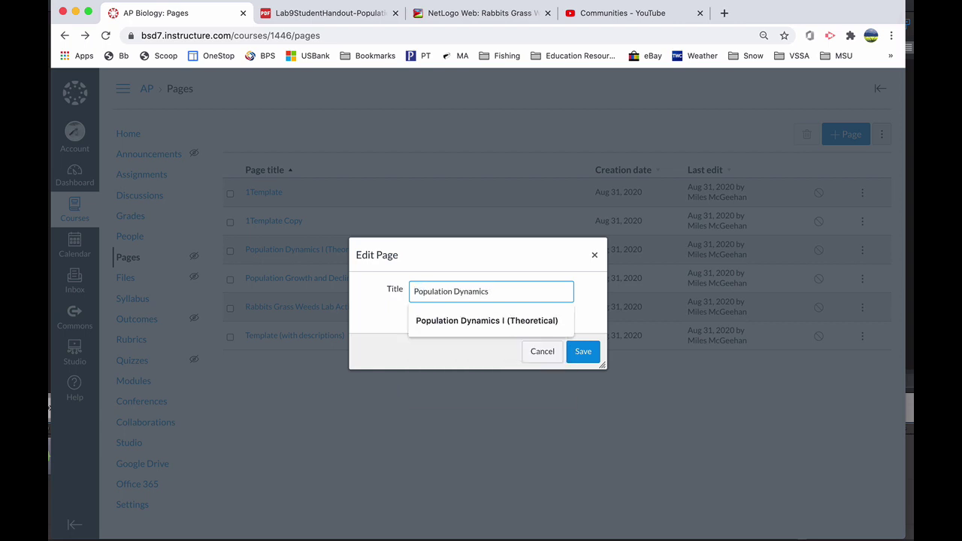
pyautogui.write('III')
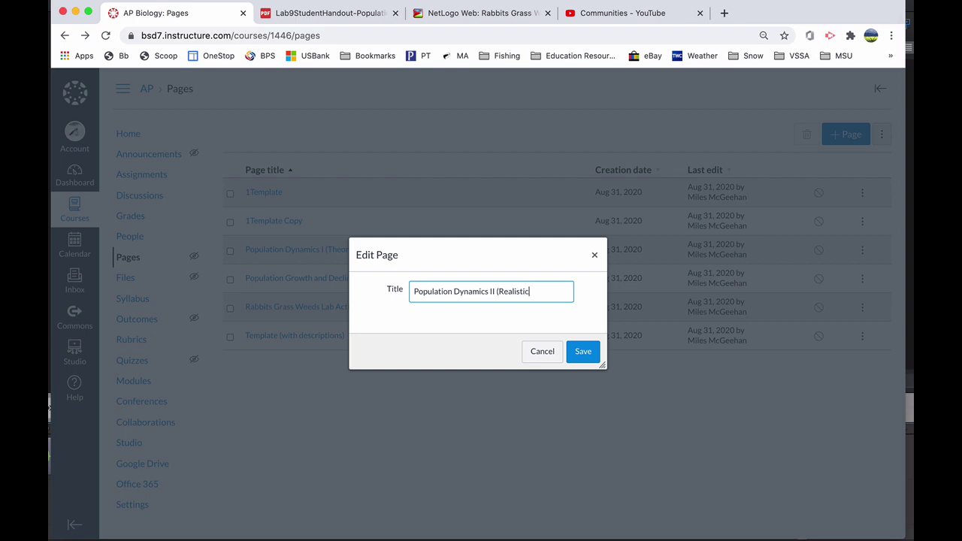
pyautogui.click(584, 350)
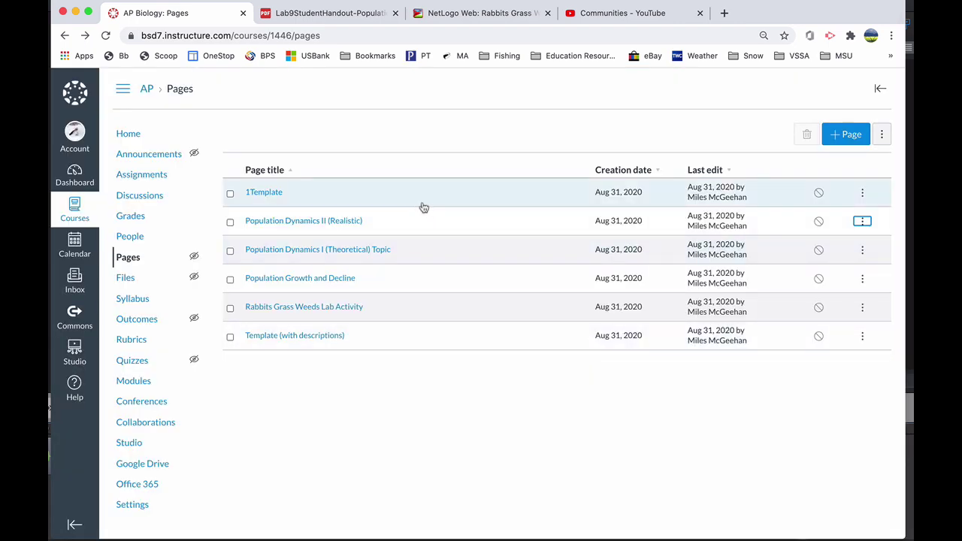
# Edit the Population Dynamics II (Realistic) page, entering "What" under Hook (The Why?) and "I can" under Objective.
pyautogui.click(351, 221)
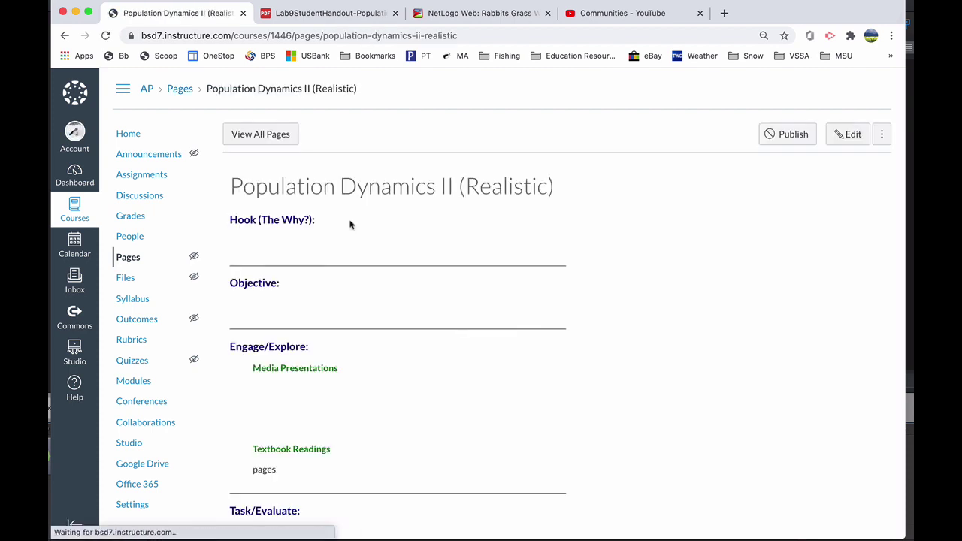
pyautogui.scroll(-1, 396, 288)
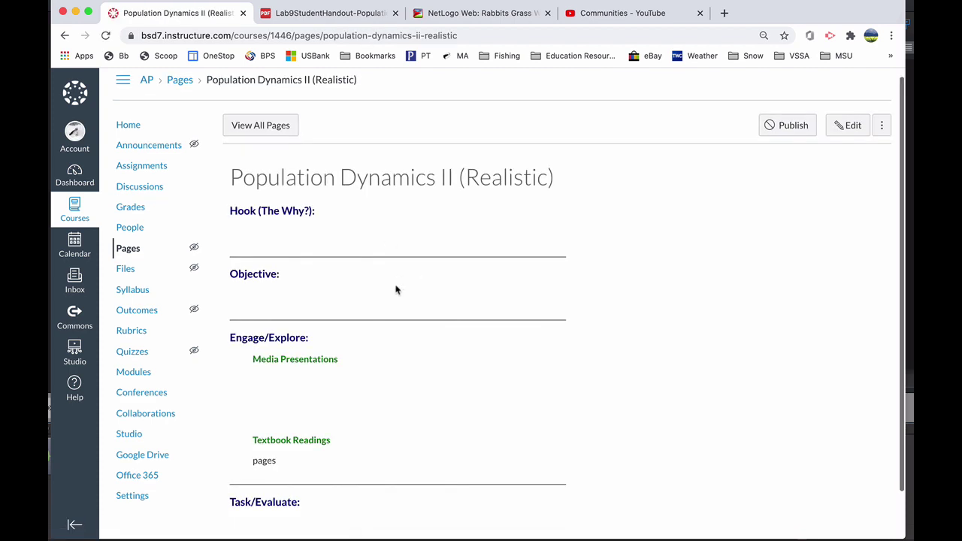
pyautogui.click(841, 126)
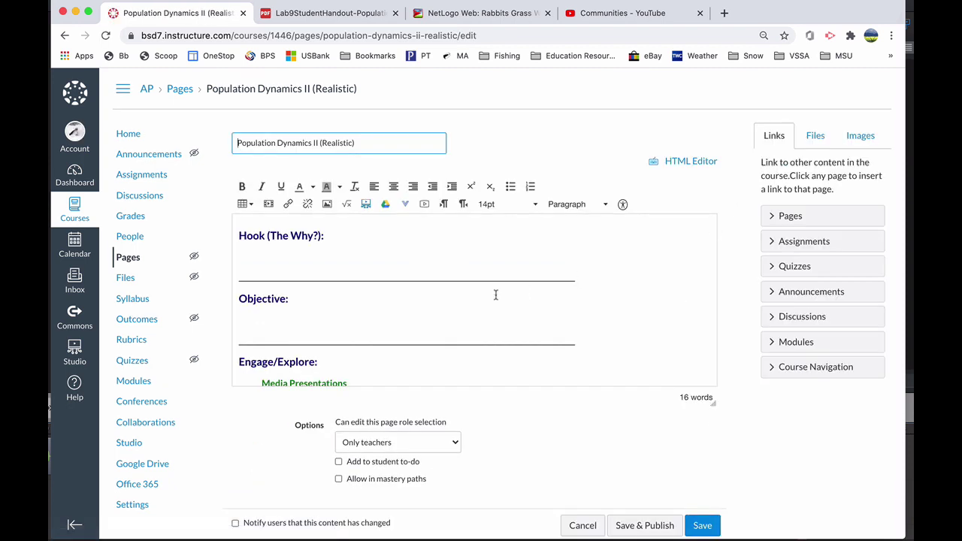
pyautogui.click(277, 260)
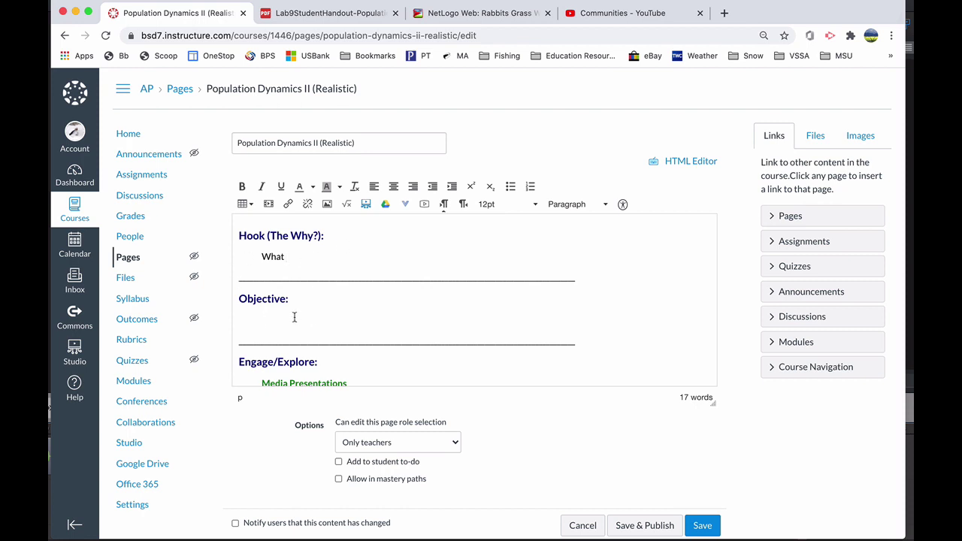
pyautogui.scroll(-2, 303, 329)
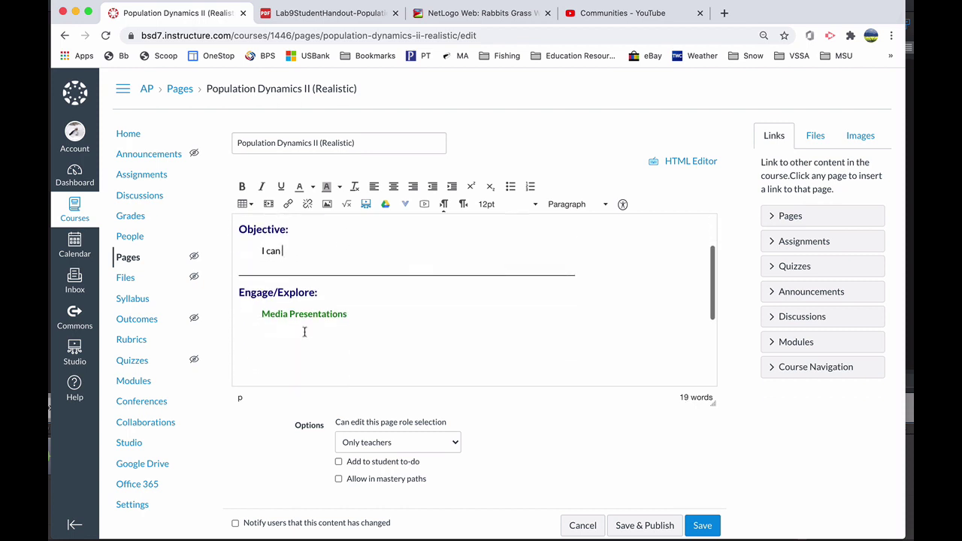
# Start a media insertion under Media Presentations and copy the share link of the Communities video on YouTube.
pyautogui.click(300, 331)
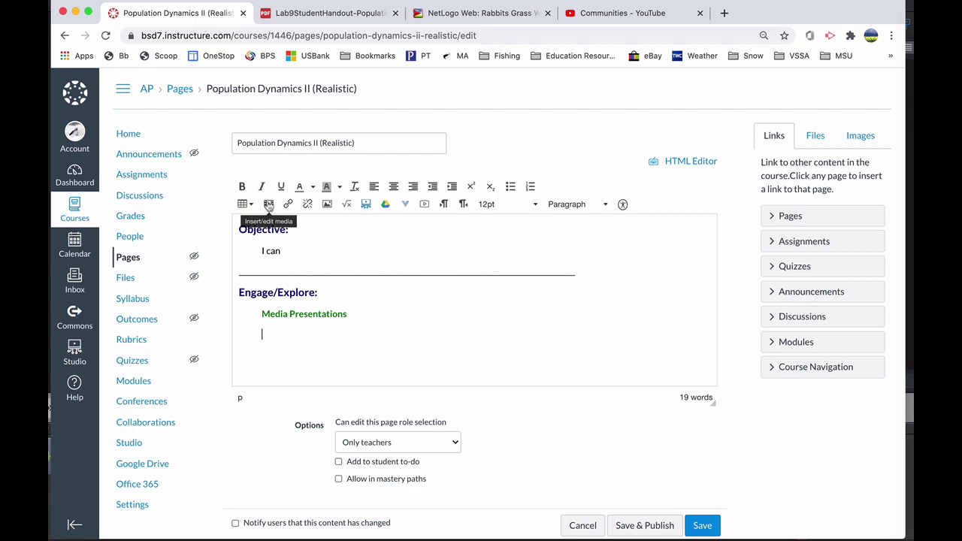
pyautogui.click(268, 204)
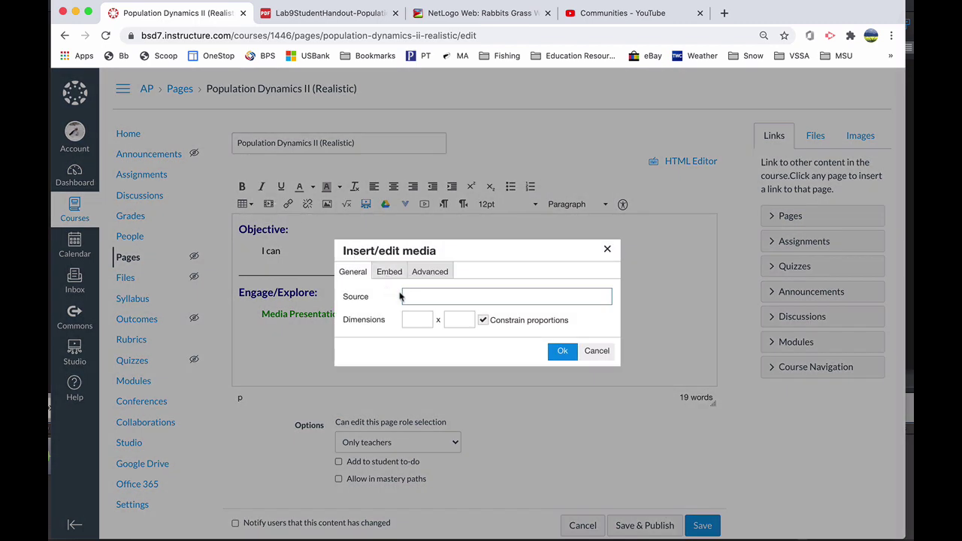
pyautogui.click(615, 13)
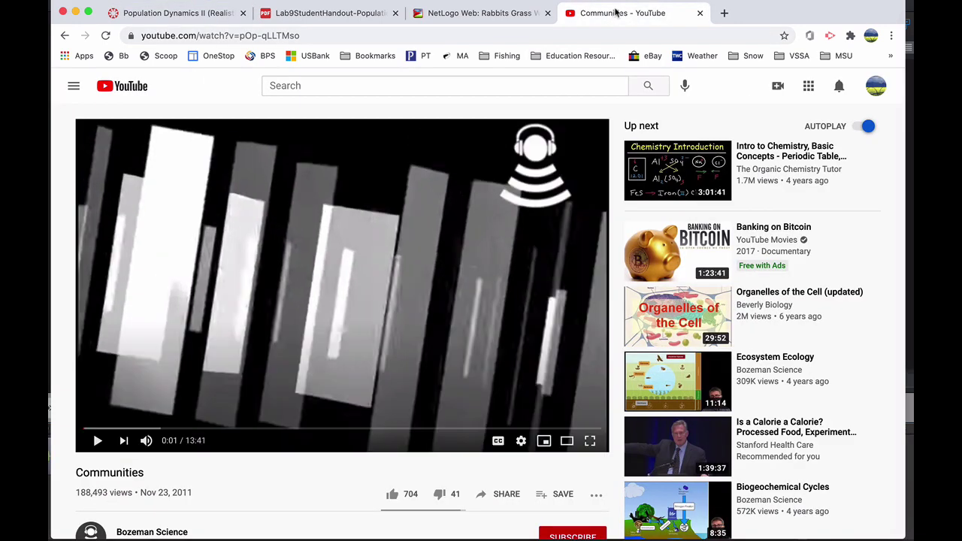
pyautogui.scroll(-1, 391, 248)
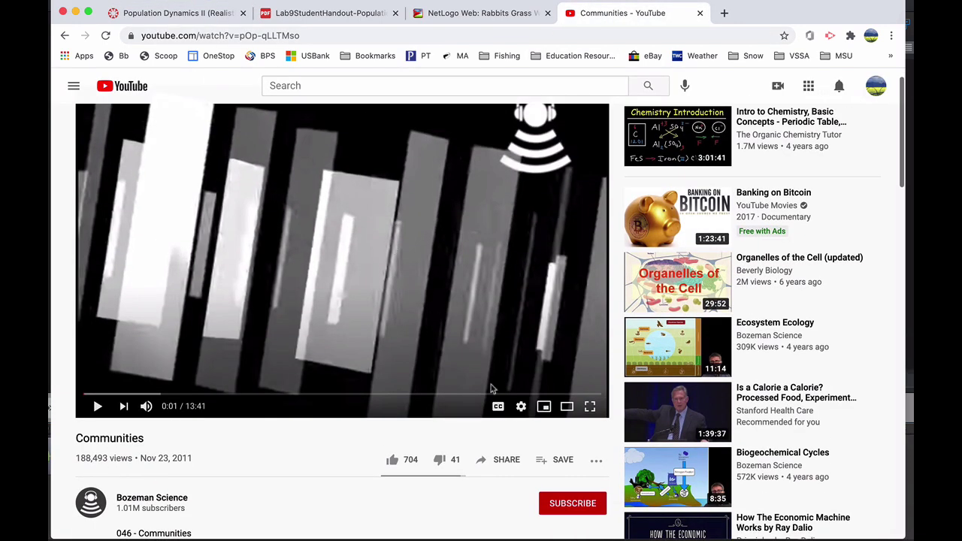
pyautogui.click(503, 458)
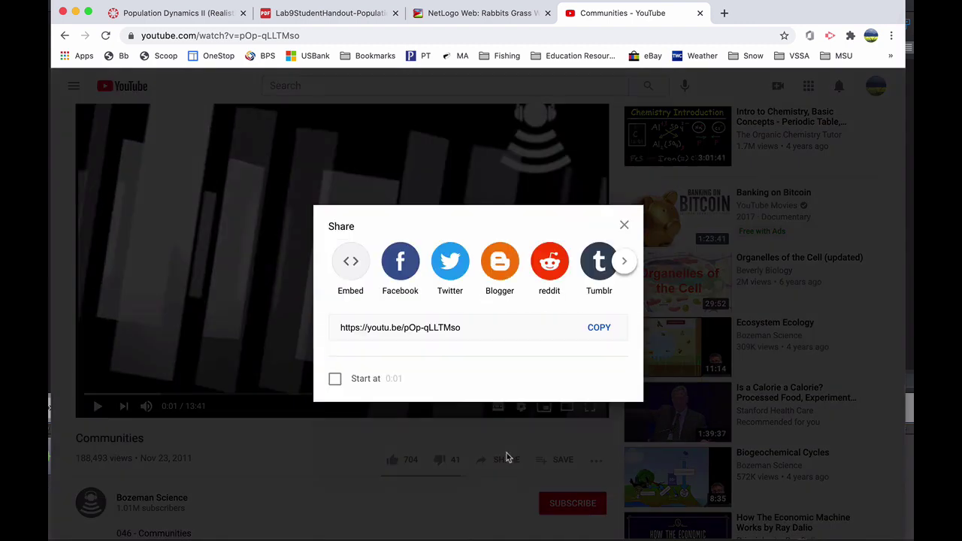
pyautogui.click(468, 327)
pyautogui.click(601, 328)
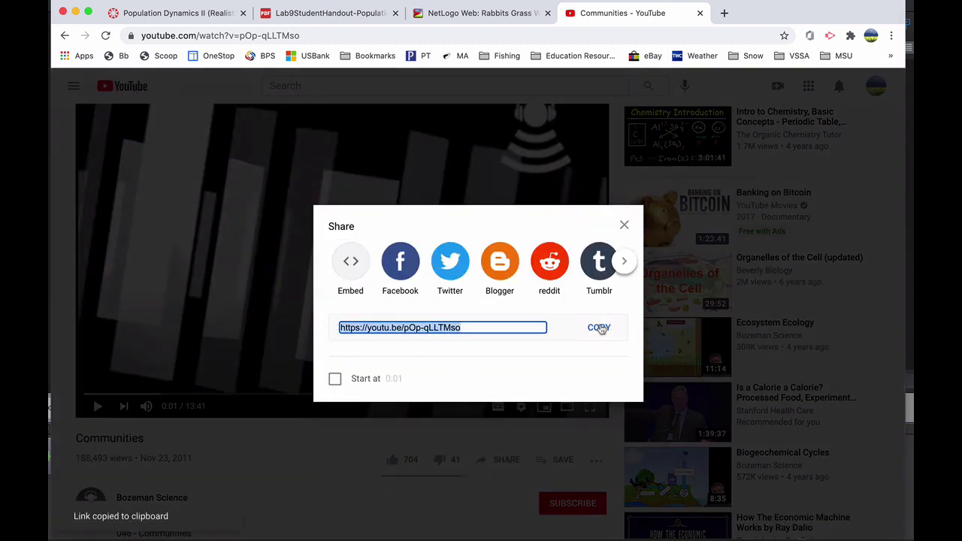
pyautogui.click(180, 14)
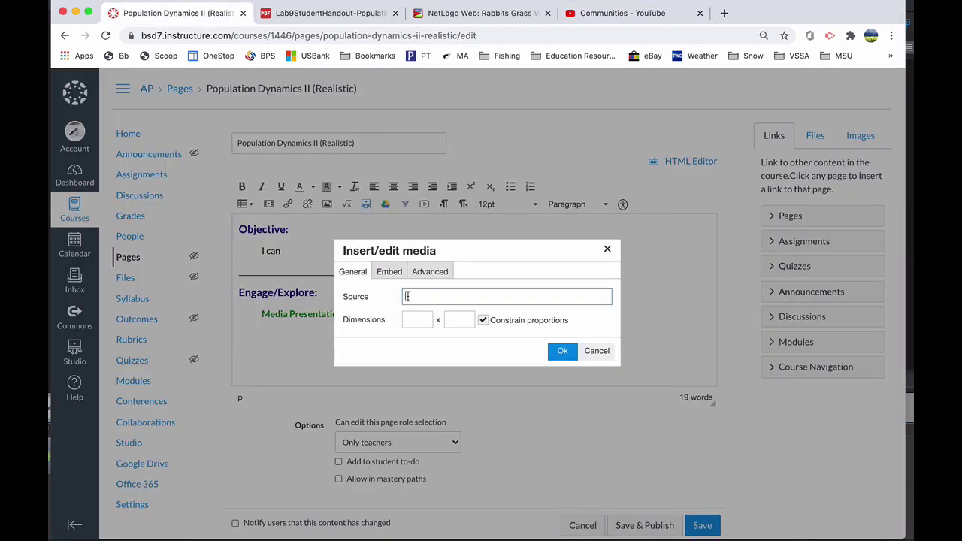
pyautogui.hotkey('ctrl', 'v')
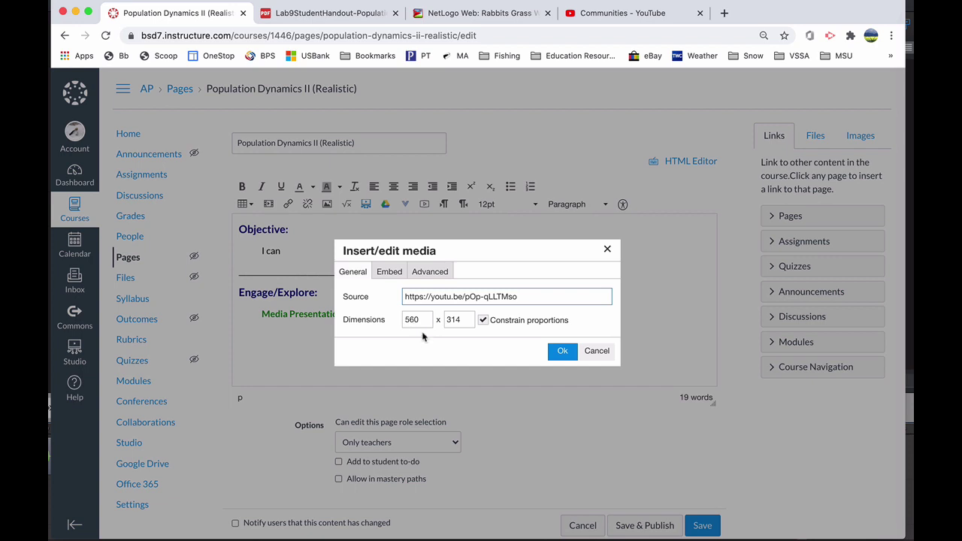
pyautogui.moveTo(423, 321); pyautogui.dragTo(405, 322)
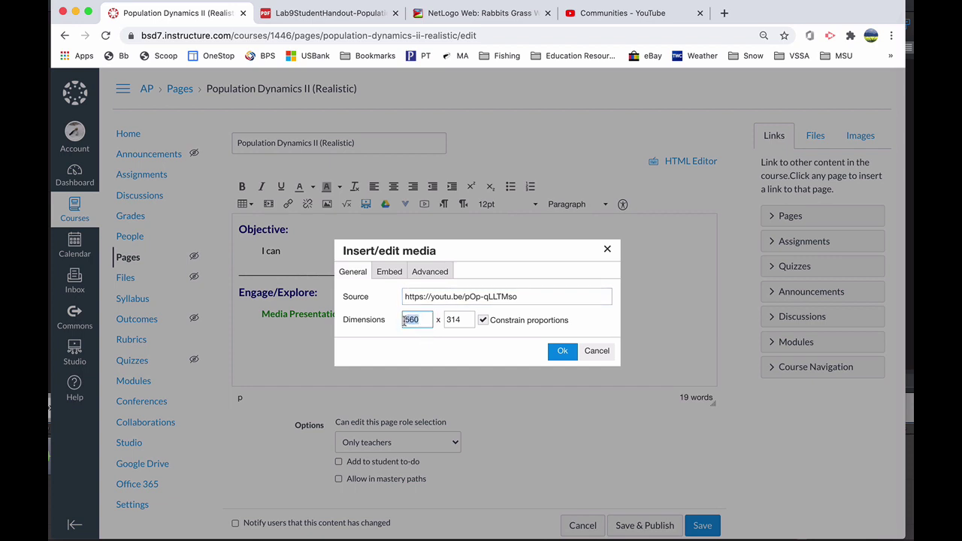
pyautogui.write('2')
pyautogui.click(451, 361)
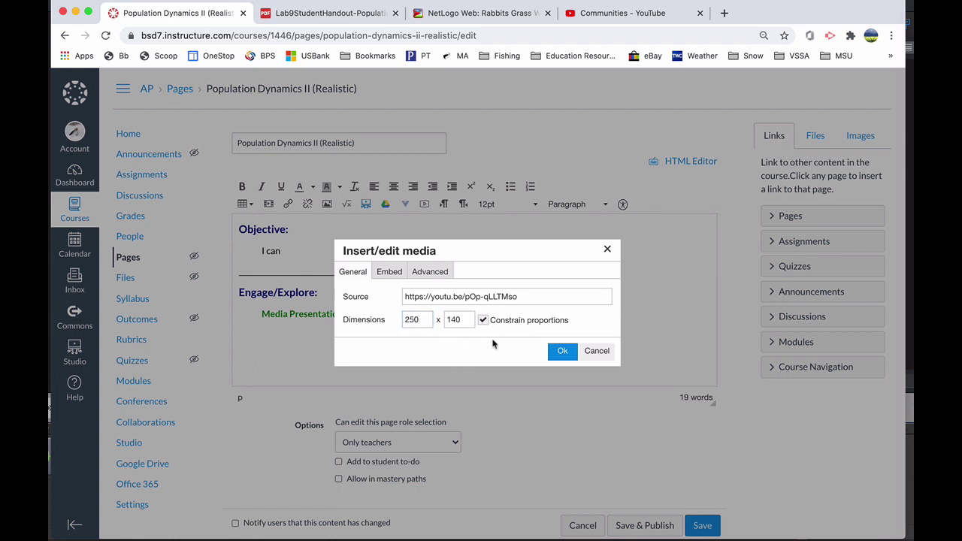
pyautogui.click(563, 351)
# Test the embedded Communities video's playback and full-screen view, returning to the page editor.
pyautogui.scroll(-1, 404, 316)
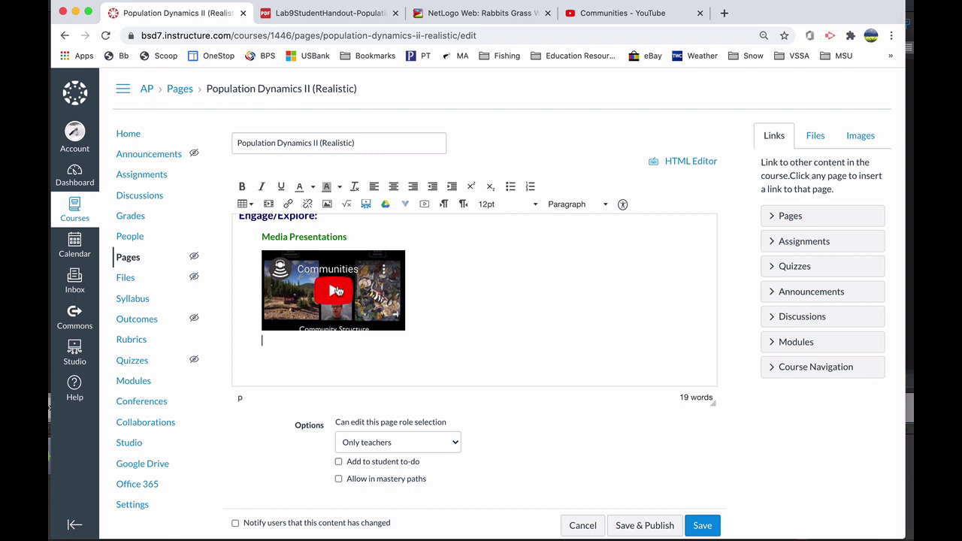
pyautogui.click(336, 291)
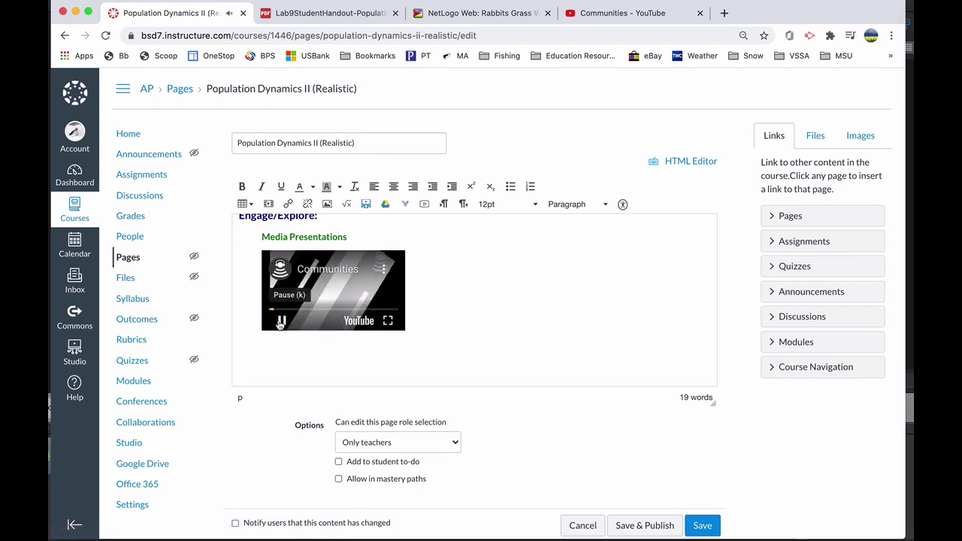
pyautogui.click(281, 322)
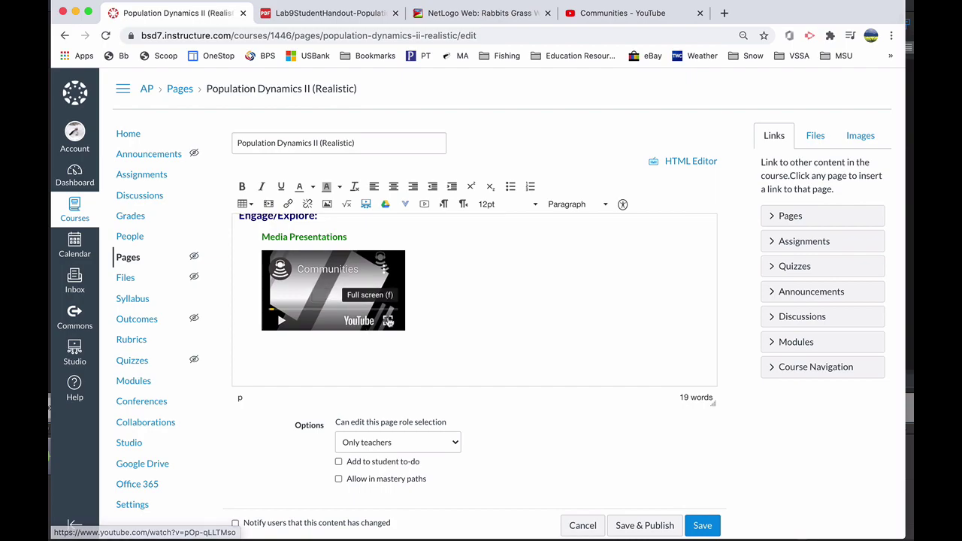
pyautogui.click(360, 306)
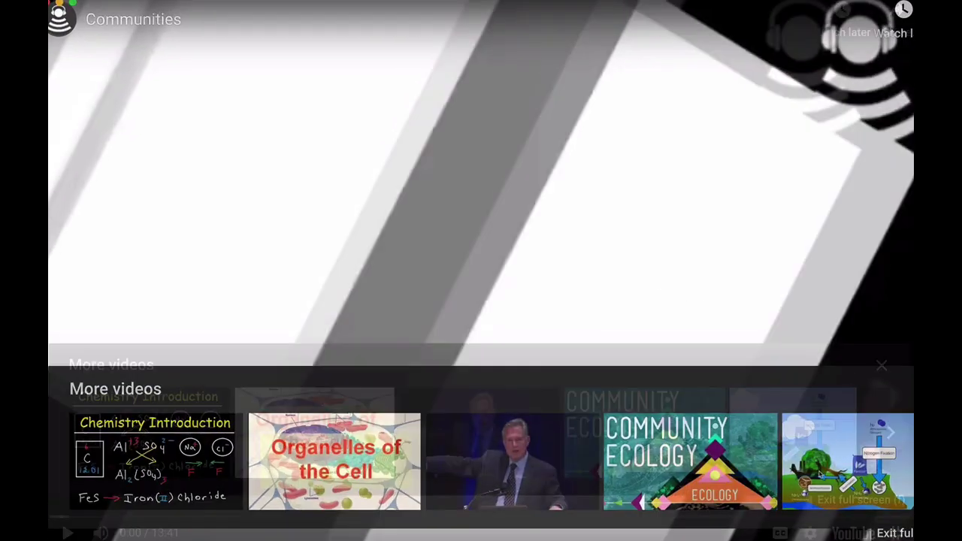
pyautogui.click(908, 537)
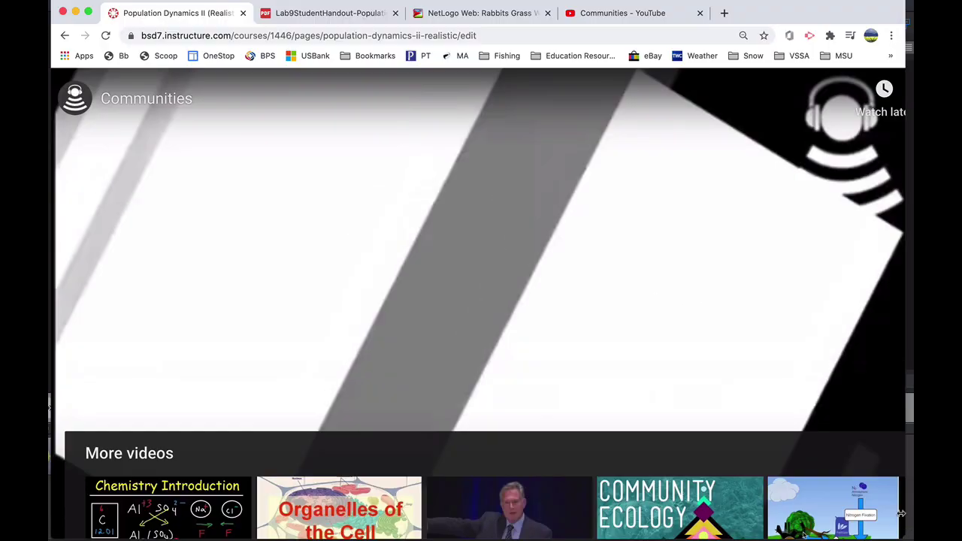
# Check the remaining Textbook Readings and Task/Evaluate sections, and save the Population Dynamics II (Realistic) page.
pyautogui.scroll(-5, 352, 273)
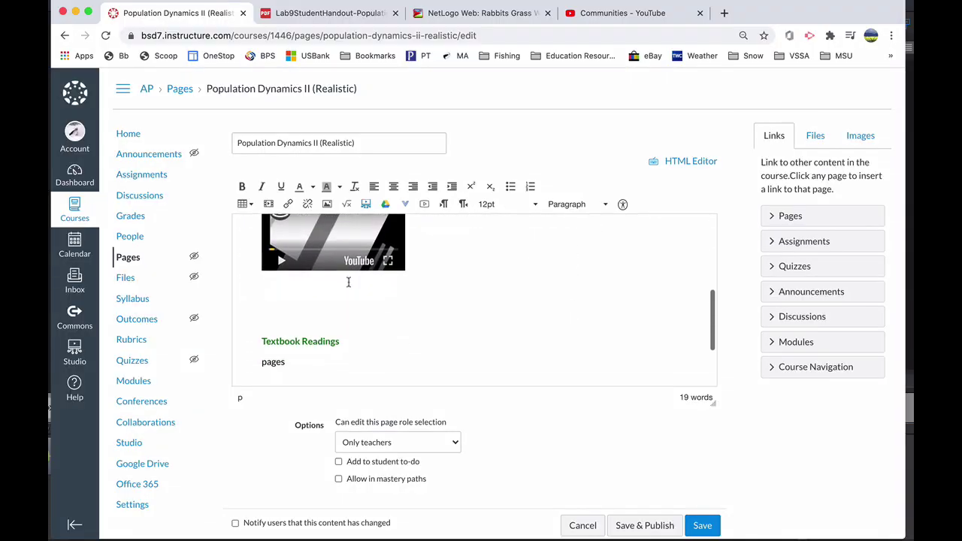
pyautogui.scroll(1, 346, 267)
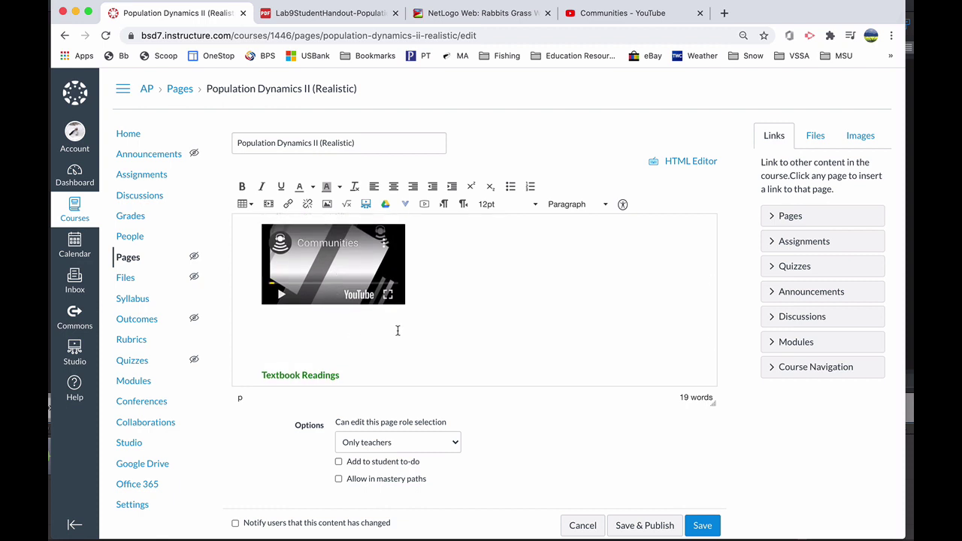
pyautogui.scroll(-2, 366, 331)
pyautogui.scroll(-3, 366, 330)
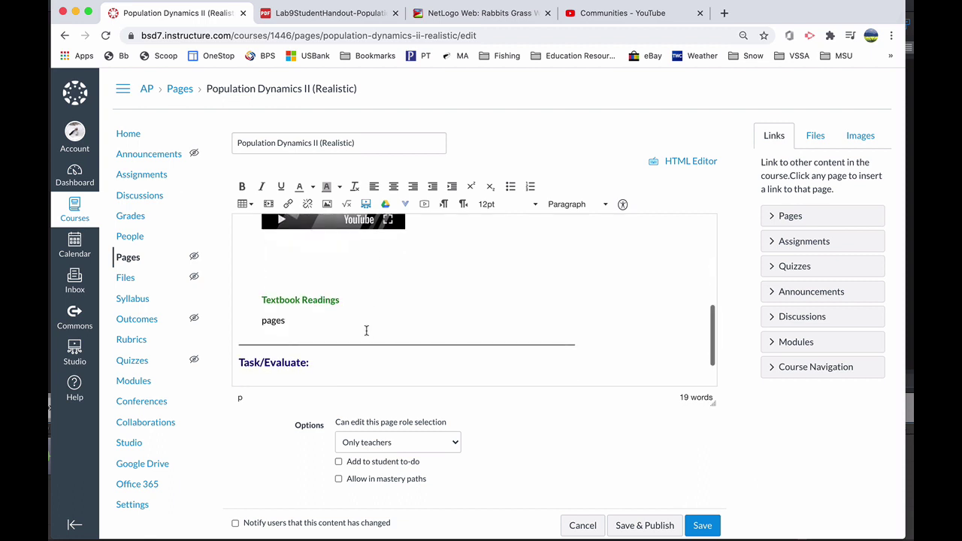
pyautogui.click(702, 525)
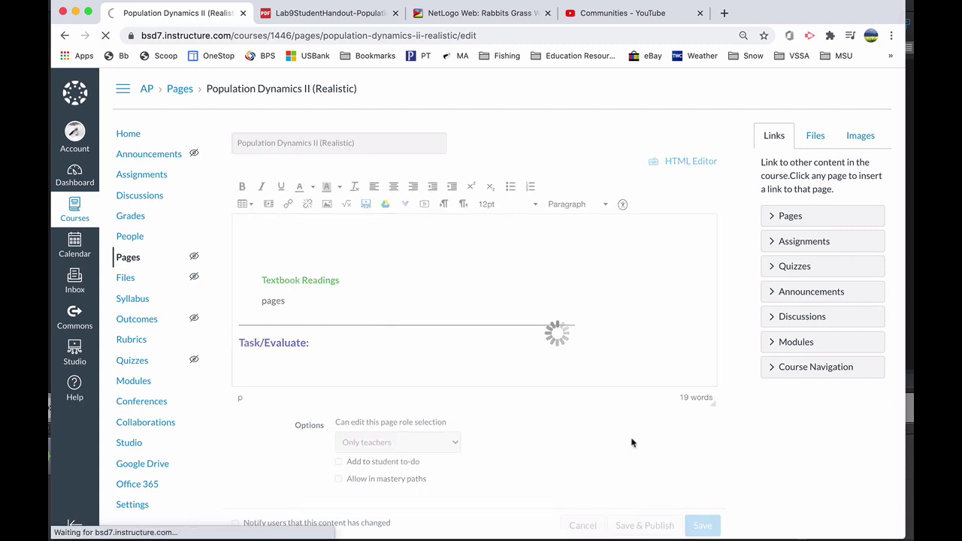
pyautogui.scroll(-5, 622, 434)
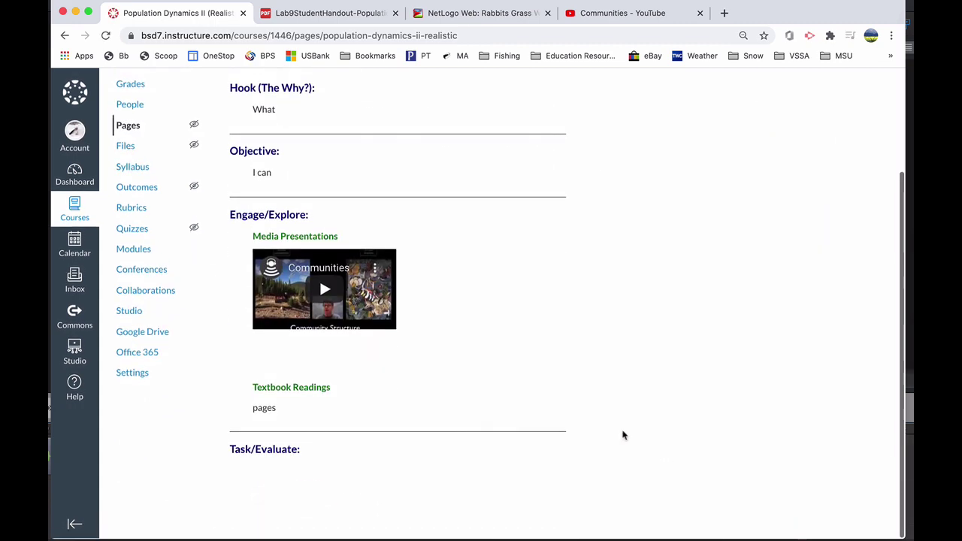
# Return to the course home page and add the existing page Population Dynamics II (Realistic) to the Ecology module.
pyautogui.scroll(1, 622, 436)
pyautogui.scroll(2, 623, 435)
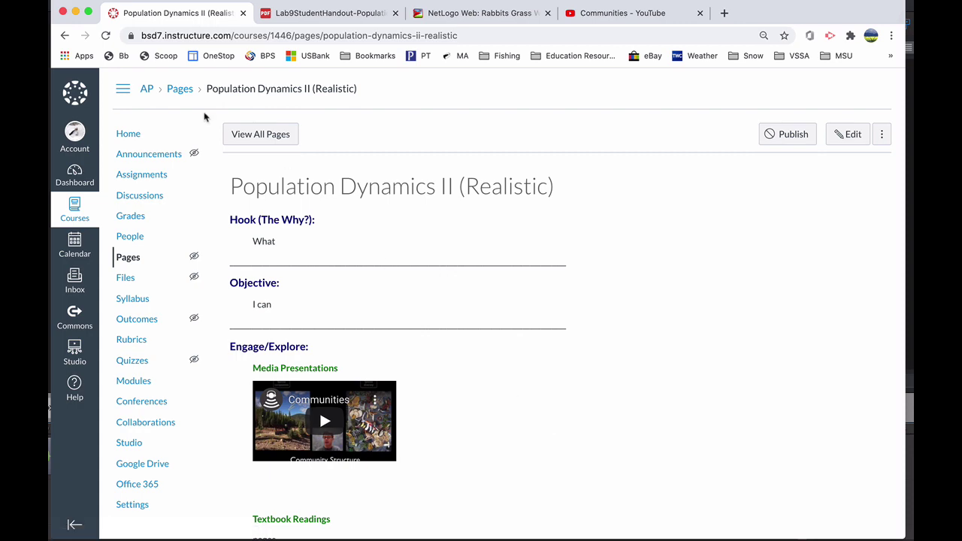
pyautogui.click(129, 134)
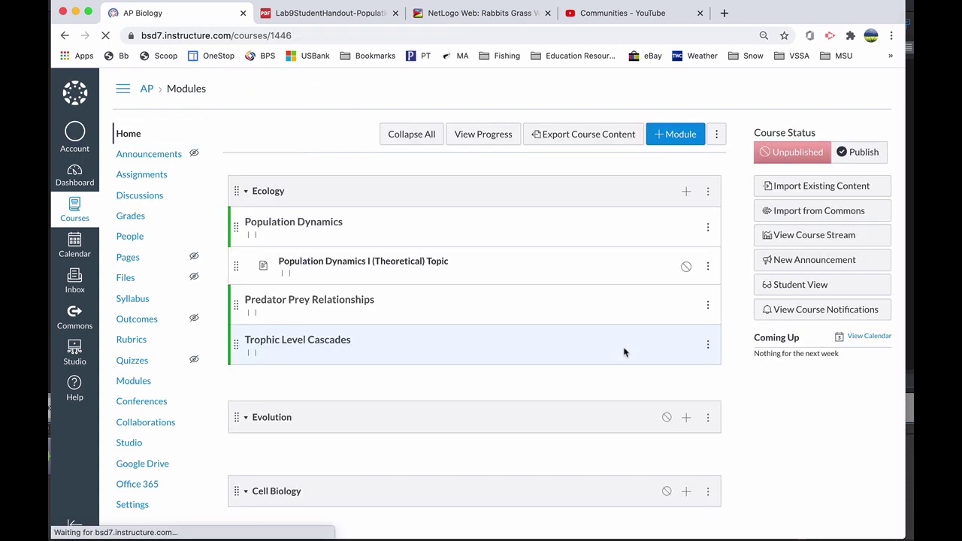
pyautogui.scroll(-1, 624, 353)
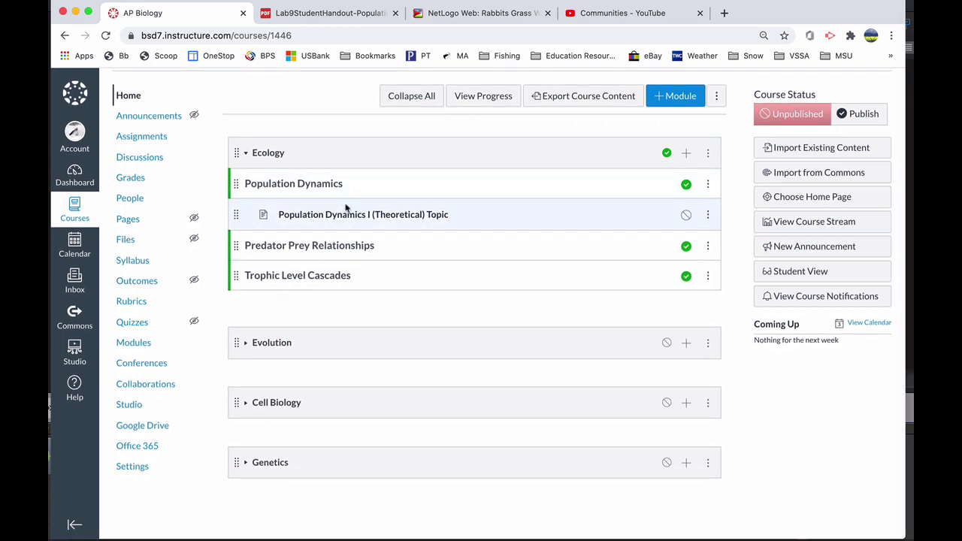
pyautogui.click(686, 153)
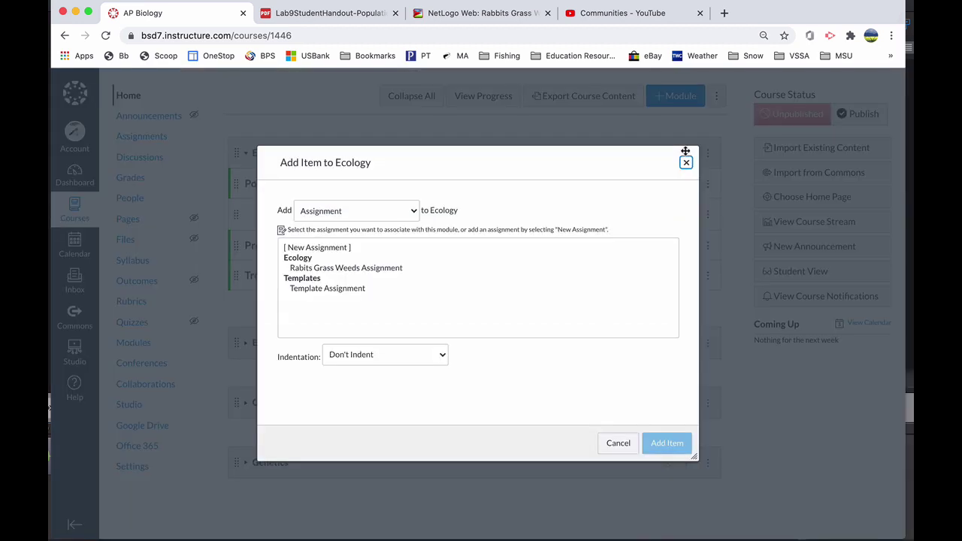
pyautogui.click(415, 213)
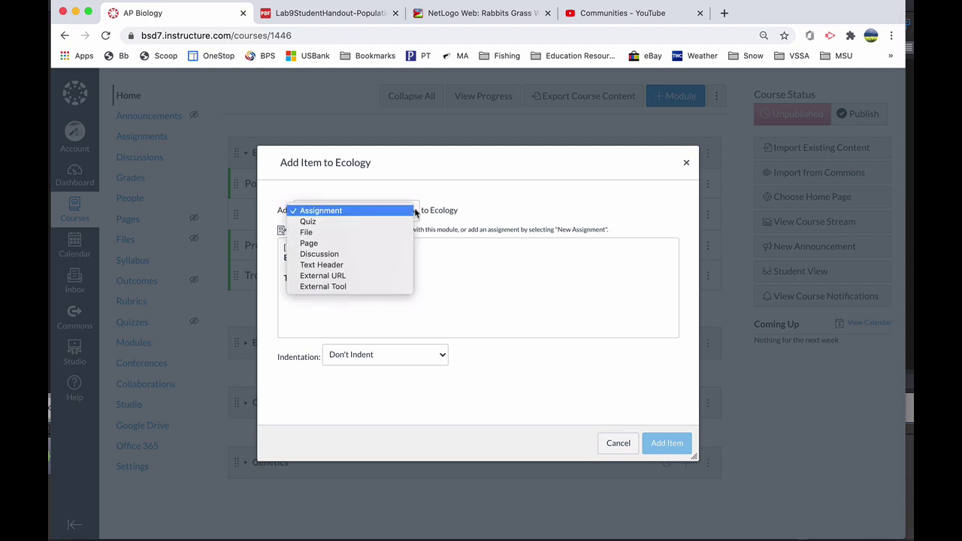
pyautogui.click(377, 244)
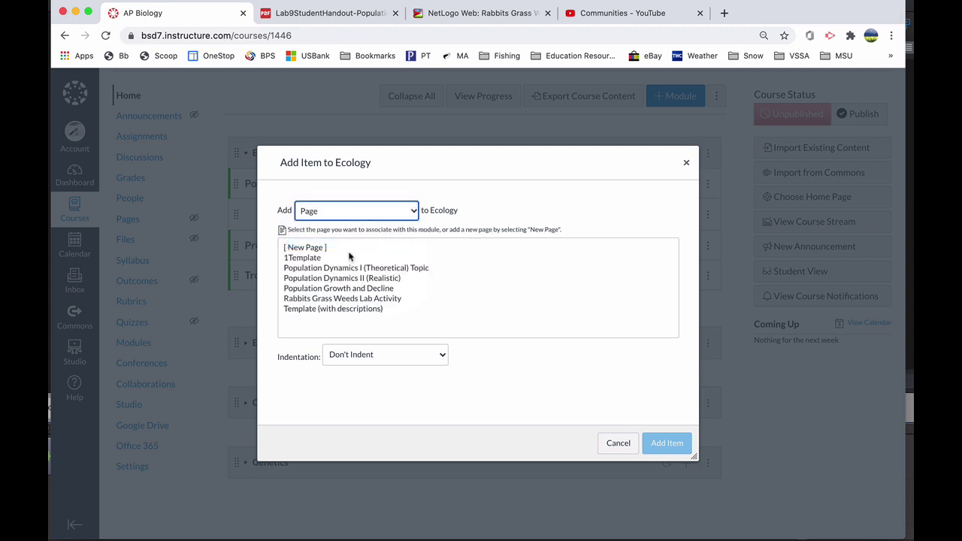
pyautogui.click(365, 283)
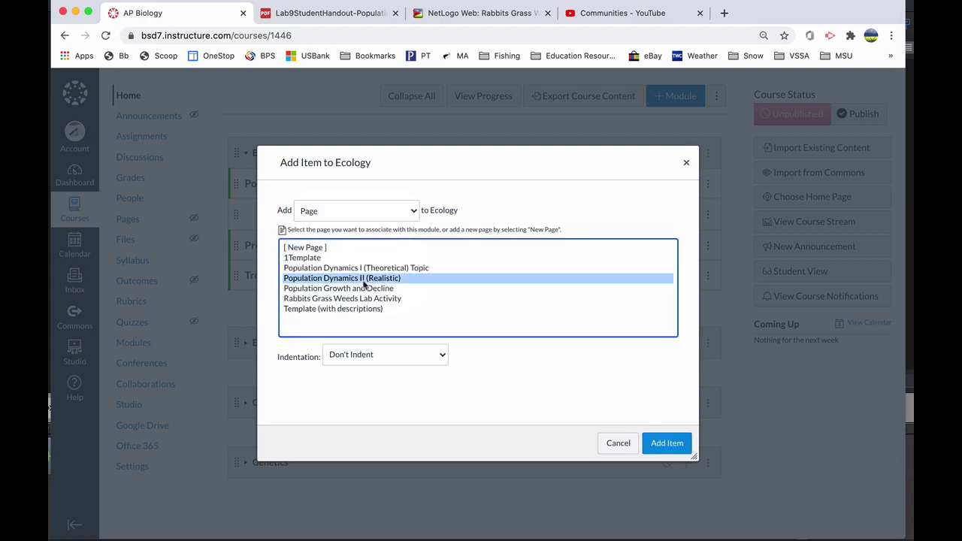
pyautogui.click(653, 445)
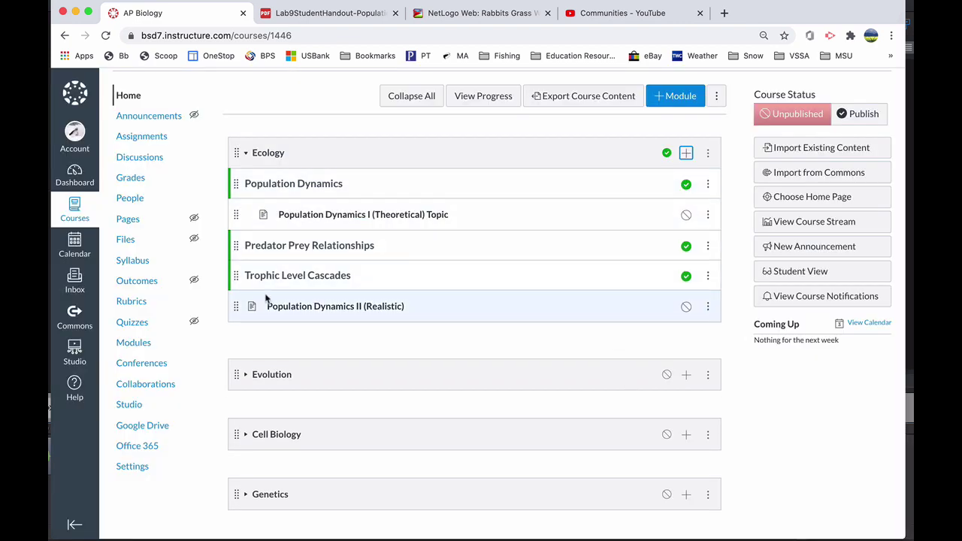
# Move Population Dynamics II (Realistic) directly below Population Dynamics I (Theoretical) Topic in the Ecology module and indent it one level.
pyautogui.moveTo(235, 306); pyautogui.dragTo(238, 242)
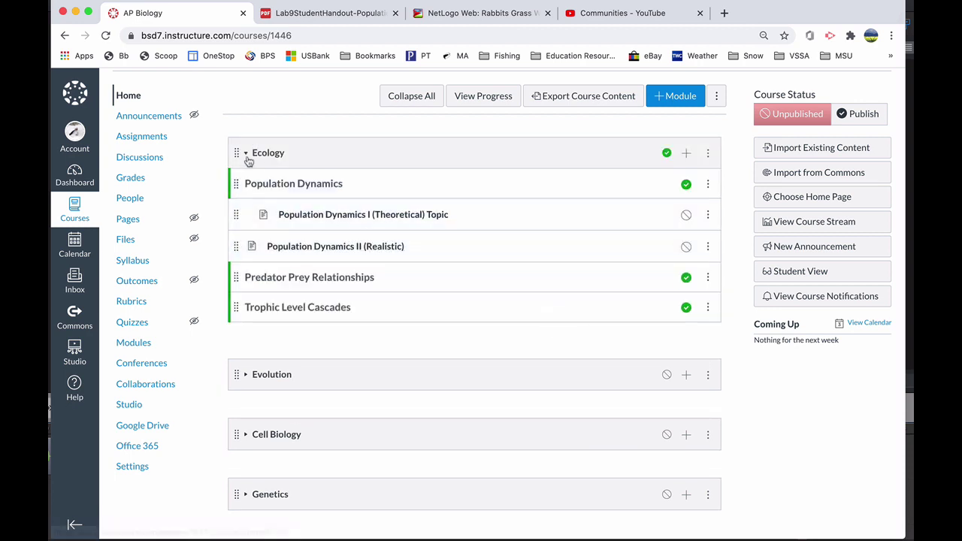
pyautogui.click(712, 255)
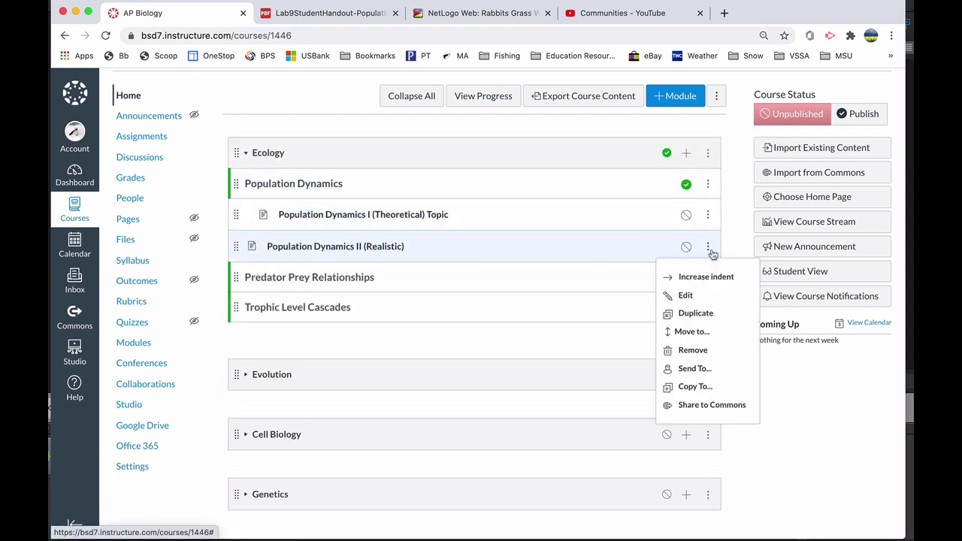
pyautogui.click(708, 283)
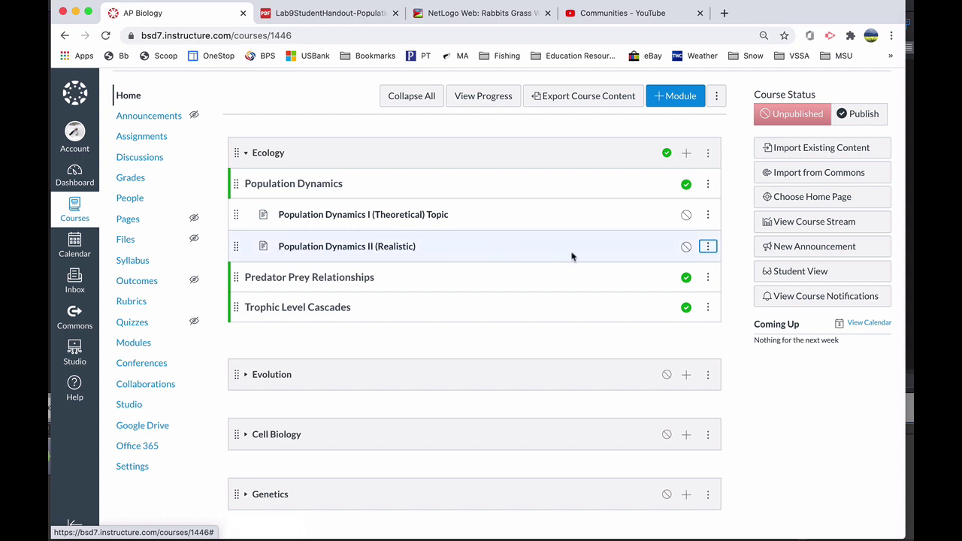
# Rename the module item as Population Dynamics II (Realistic) Topic.
pyautogui.click(708, 246)
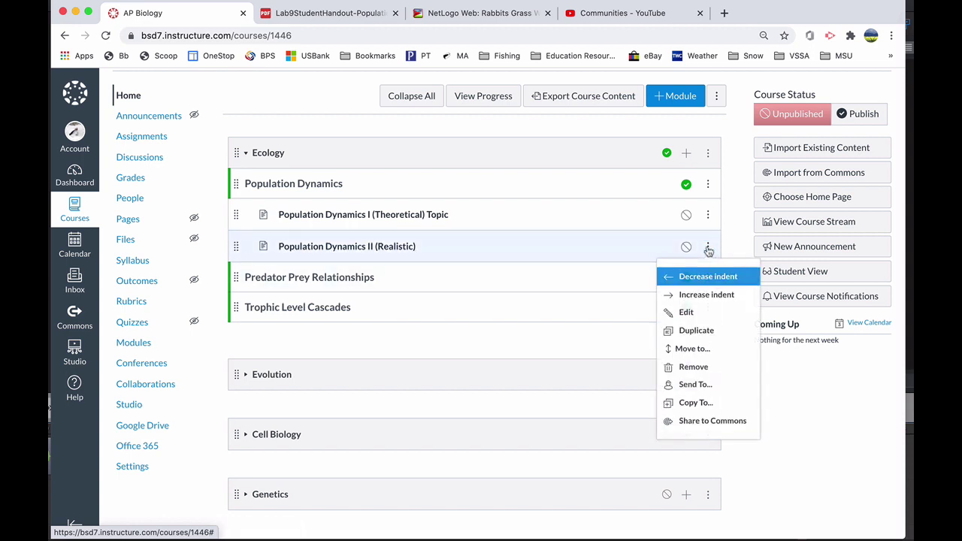
pyautogui.click(698, 314)
pyautogui.click(542, 295)
pyautogui.write(') Topic')
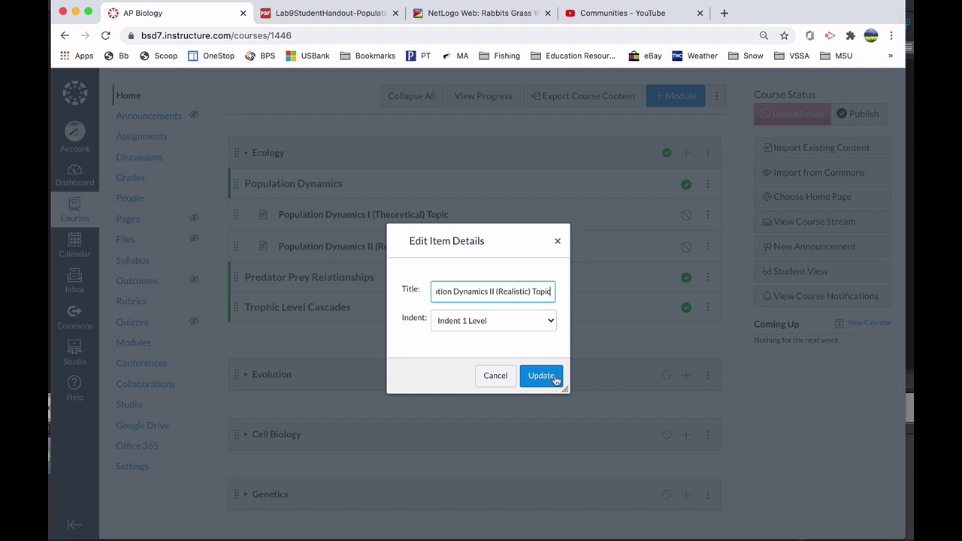
pyautogui.click(541, 375)
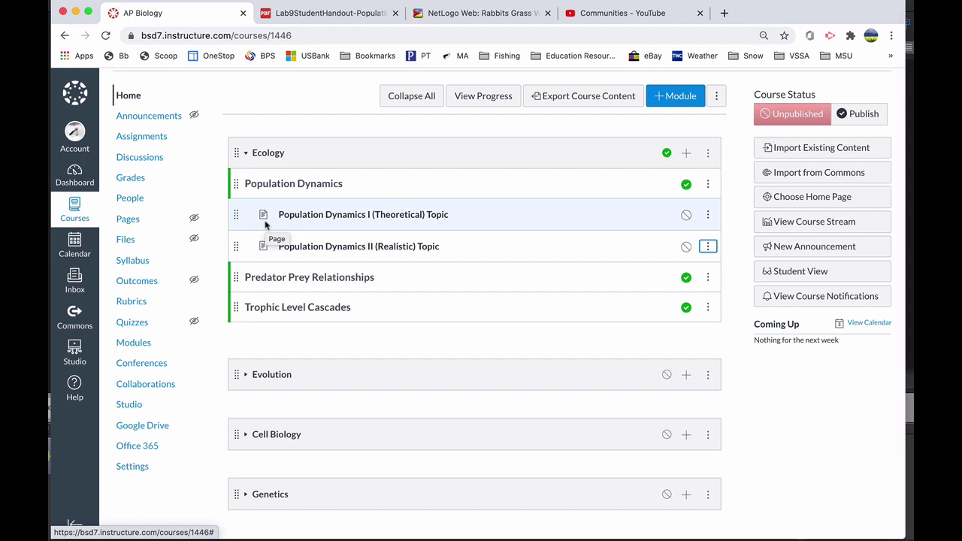
# Open the Rabits Grass Weeds Assignment from the course's Ecology assignments for editing.
pyautogui.click(149, 142)
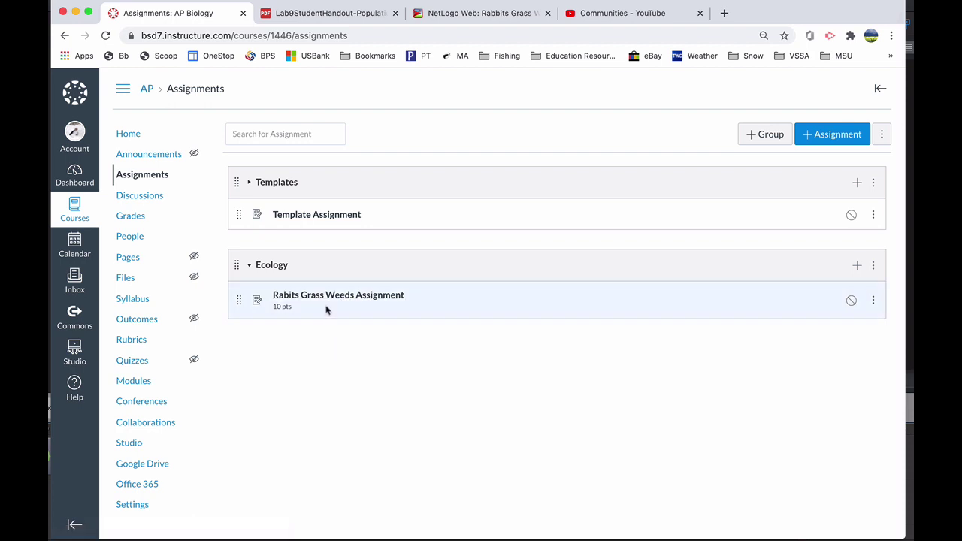
pyautogui.click(316, 297)
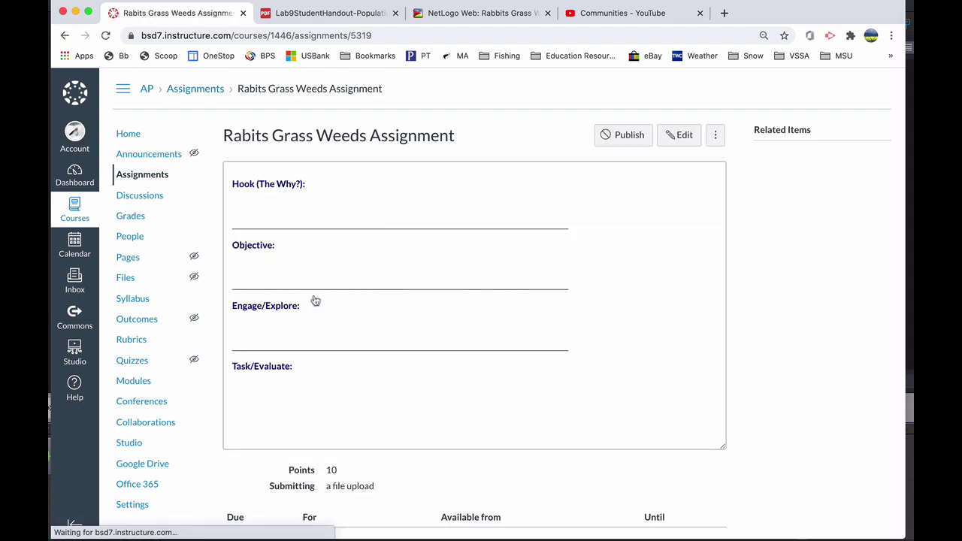
pyautogui.scroll(-1, 320, 321)
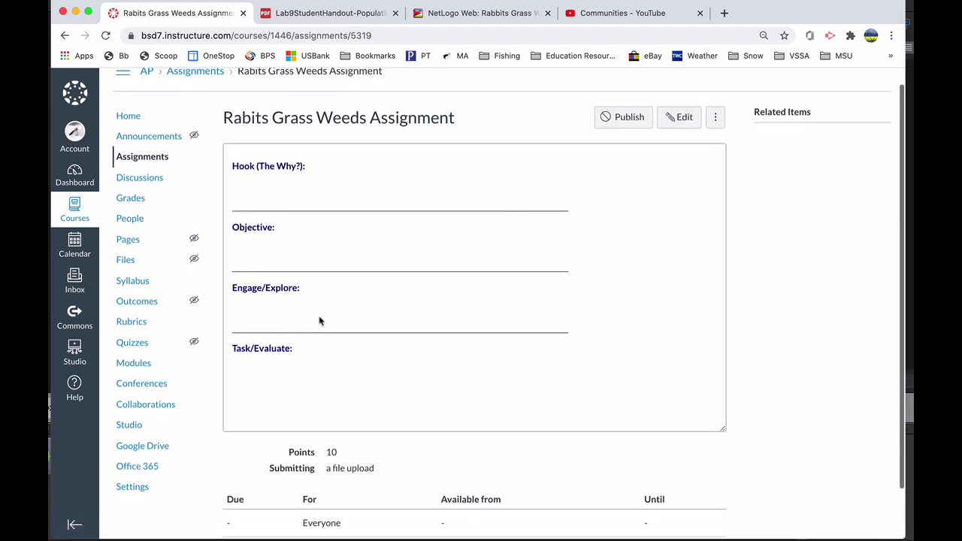
pyautogui.click(685, 117)
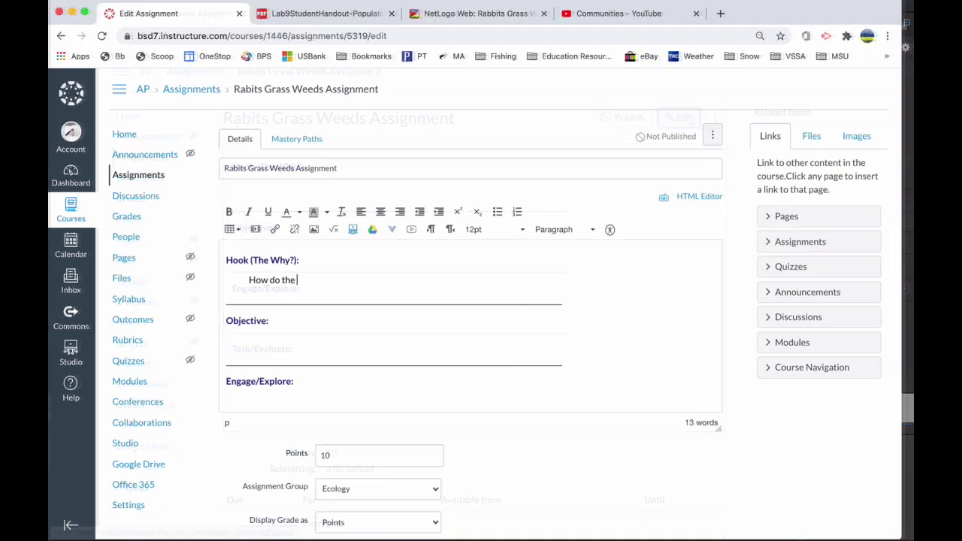
# Write the Hook: "How do the changes in the amount and nature of the plant life available in an ecosystem influence herbivore population growth over time?".
pyautogui.write('changes in the amount and nature of the plant life available in an ecosystem influence herbivore populatoin growth over time?')
pyautogui.doubleClick(285, 293)
pyautogui.write('population')
# Write an Objective to explain how a rabbit (herbivore) population's size changes over time in response to changing amounts and characteristics of the plants available in an ecosystem.
pyautogui.click(296, 346)
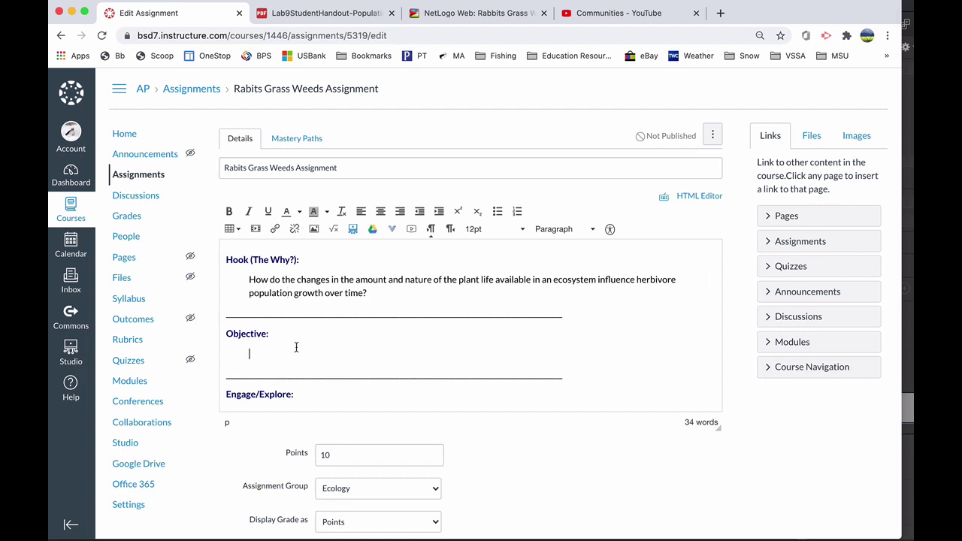
pyautogui.write('Explain how the size of a population of rabbits (h')
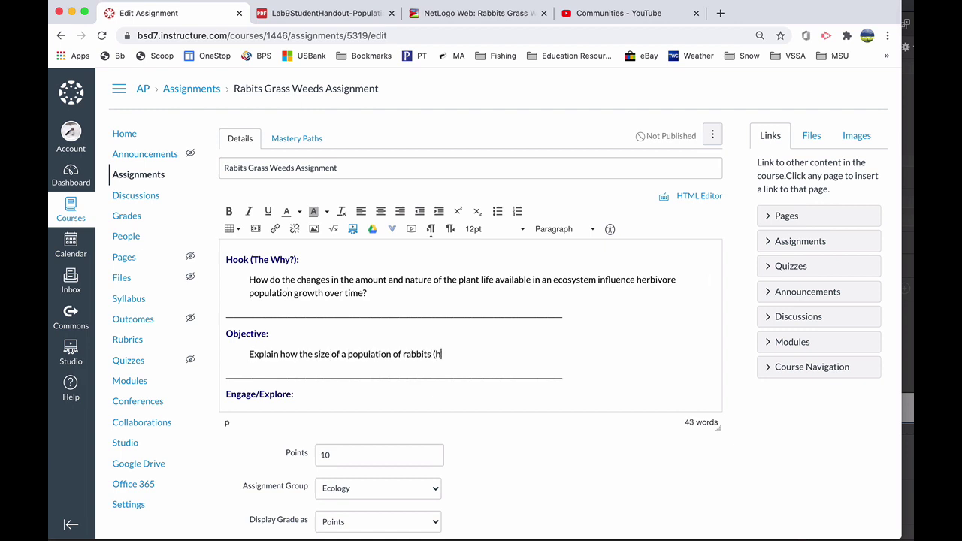
pyautogui.write('erbivores) changes over time in response to changes in the ')
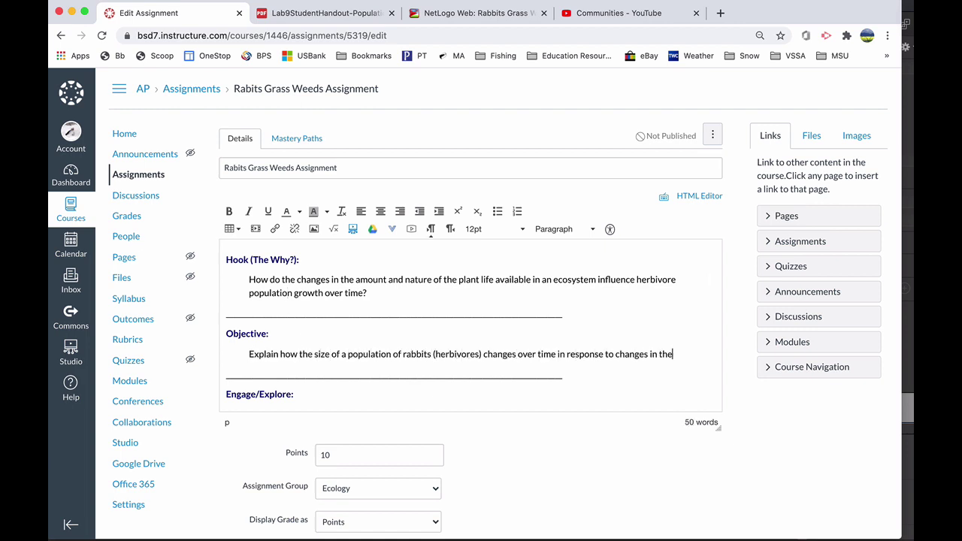
pyautogui.write('amounts and characteristics of the plants available in an ')
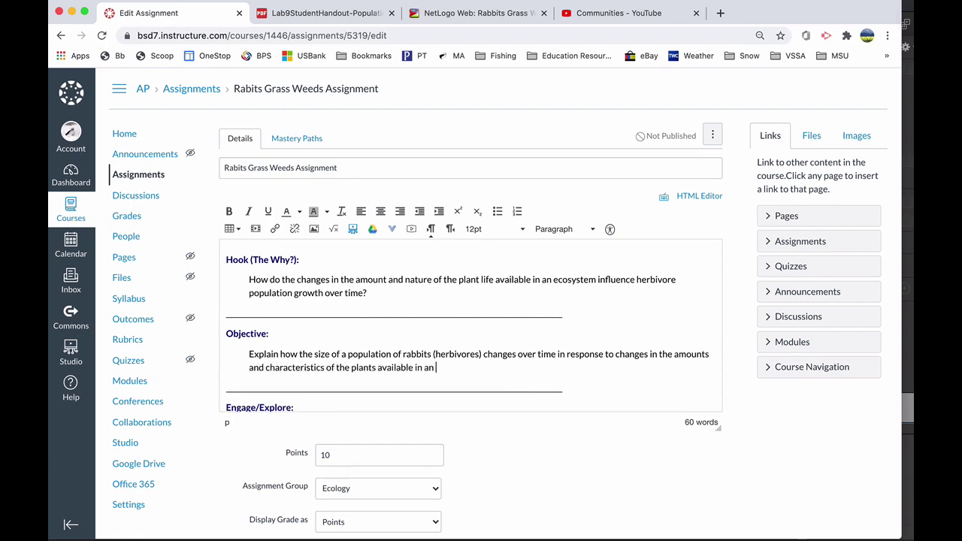
pyautogui.write('ecosystem.')
# Add the text "Rabbits Grass Weeds Lab Directions" under Engage/Explore in the assignment.
pyautogui.scroll(-2, 346, 346)
pyautogui.click(286, 349)
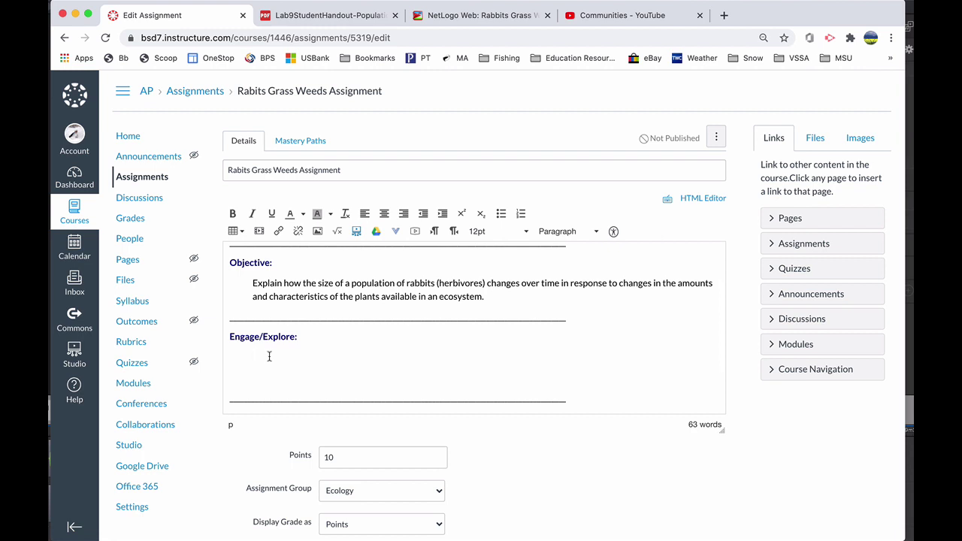
pyautogui.write('Rabbits Grass Weeds Lab Directions')
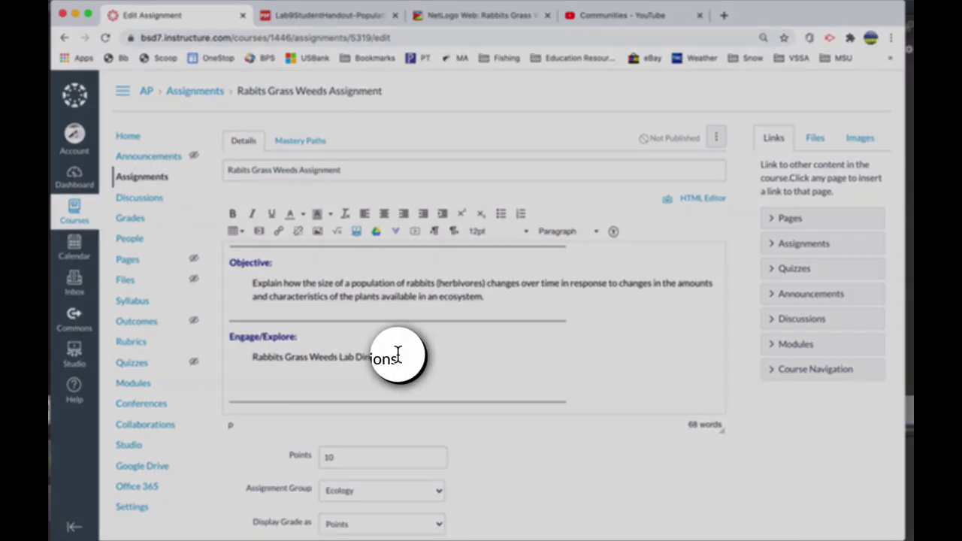
# Link the lab directions text to Lab9StudentHandout-PopulationGrowth.pdf from the Google Drive folder AP Biology > Unit 2 Ecology > Populuation Dynamics.
pyautogui.moveTo(397, 355); pyautogui.dragTo(252, 356)
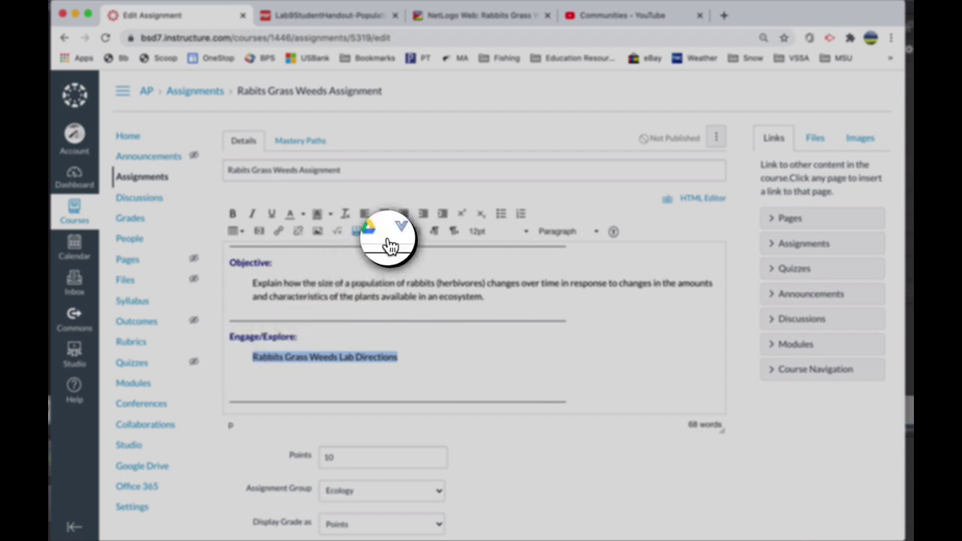
pyautogui.click(379, 235)
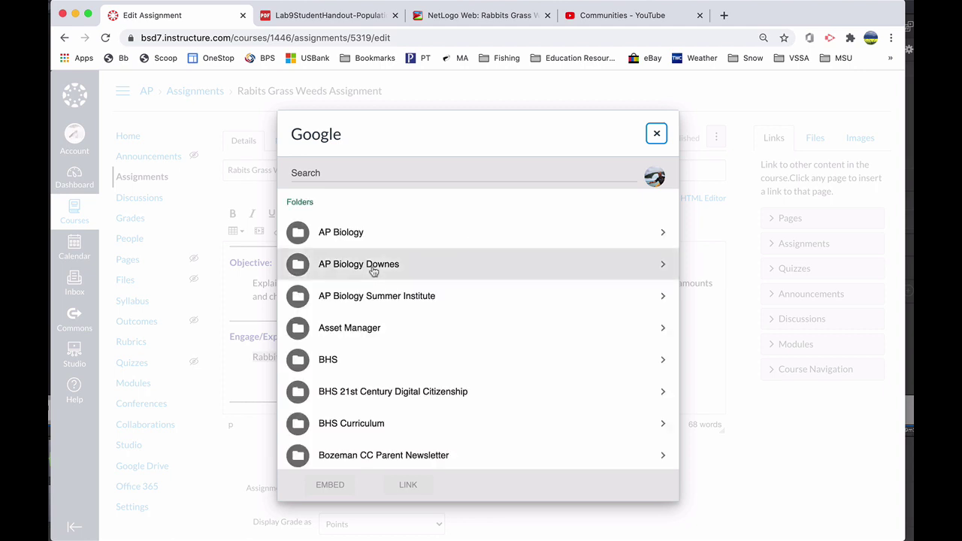
pyautogui.click(354, 242)
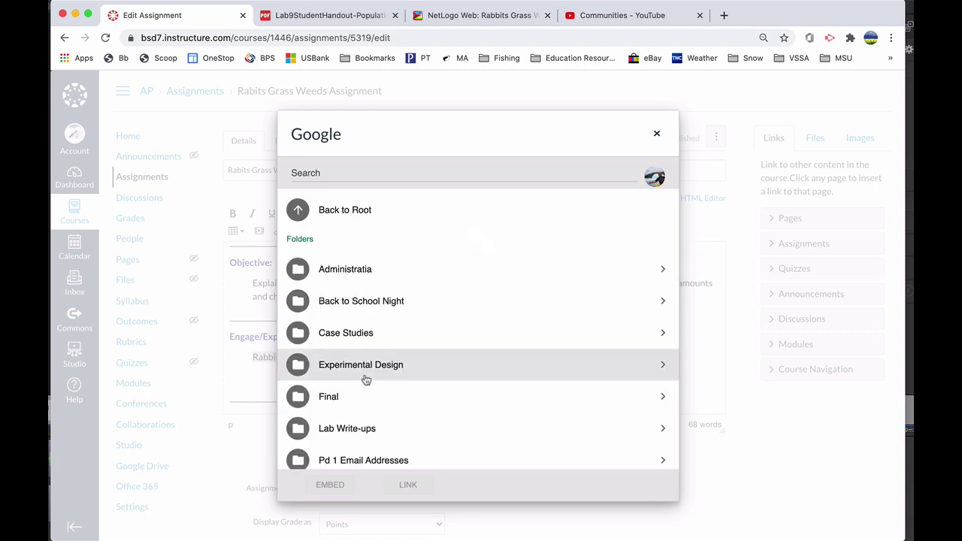
pyautogui.scroll(-5, 365, 380)
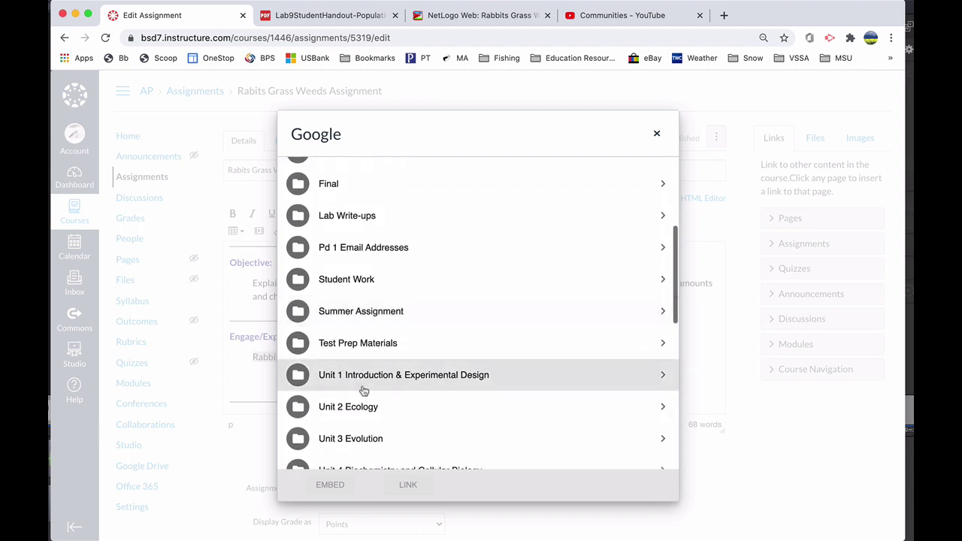
pyautogui.click(361, 409)
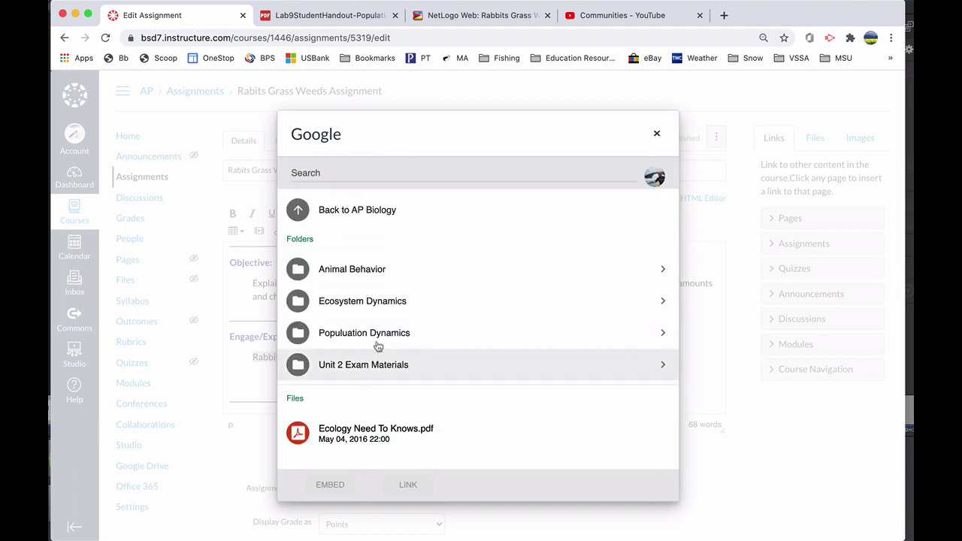
pyautogui.click(379, 339)
pyautogui.scroll(-3, 379, 343)
pyautogui.scroll(-2, 380, 343)
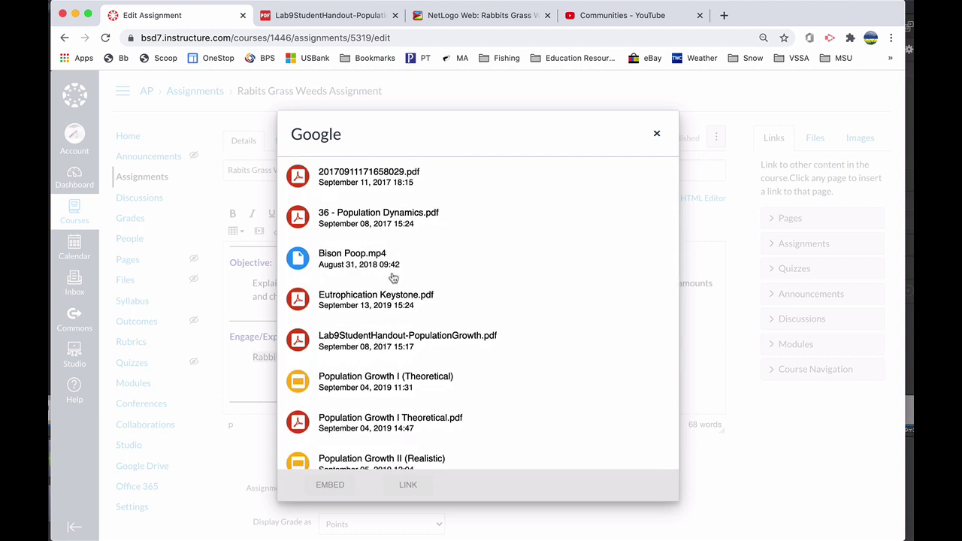
pyautogui.click(393, 342)
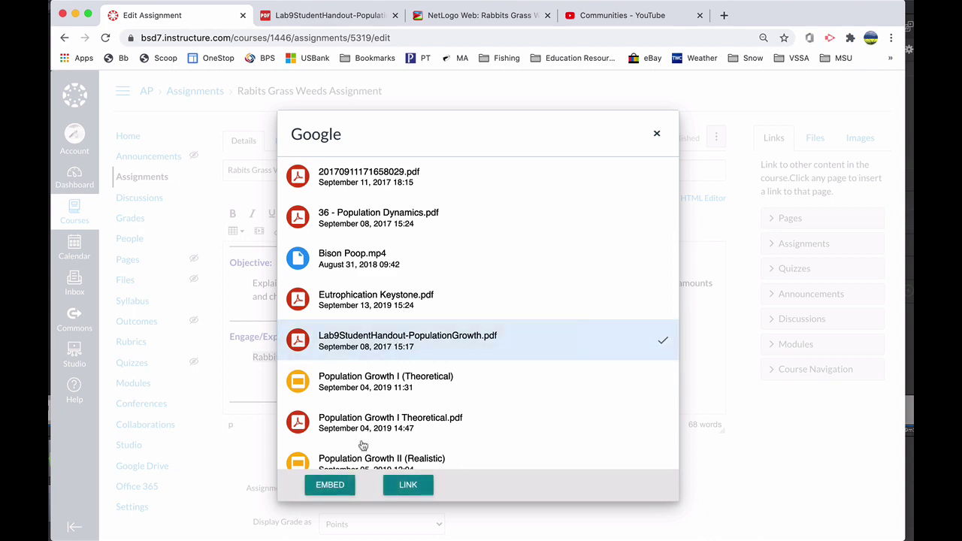
pyautogui.click(407, 485)
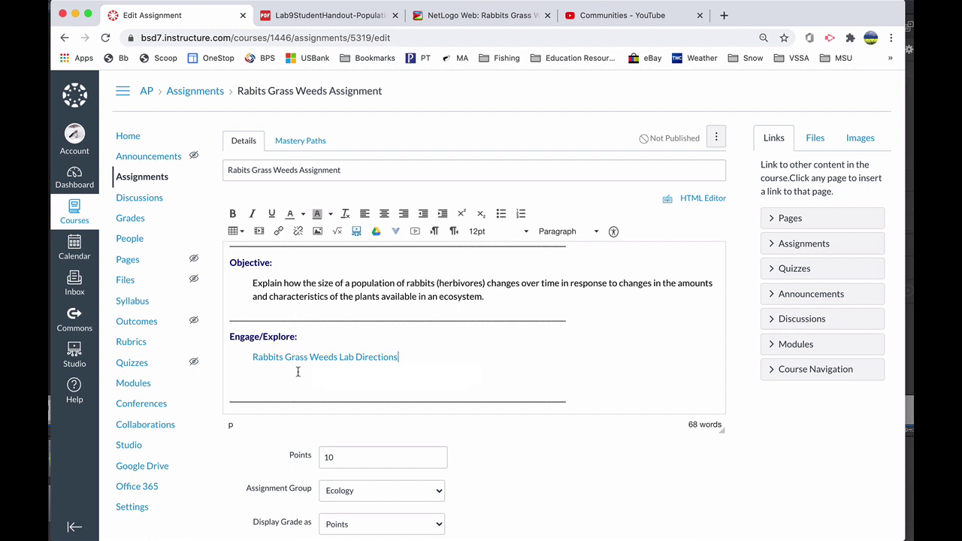
# Add the line "Rabbit Grass Weeds Population Website" below the lab directions link under Engage/Explore.
pyautogui.press('Return')
pyautogui.scroll(-1, 376, 353)
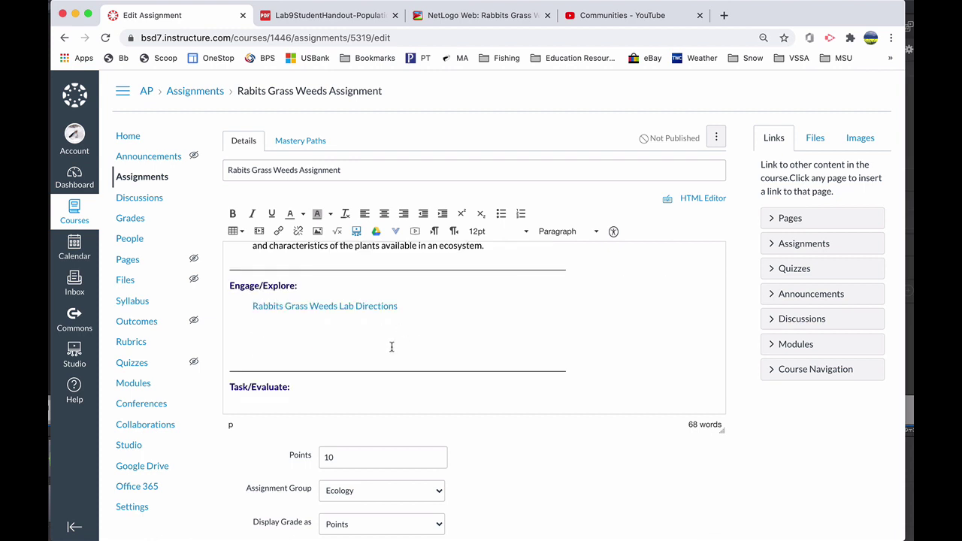
pyautogui.write('Rabbit Grass Weeds Population Website')
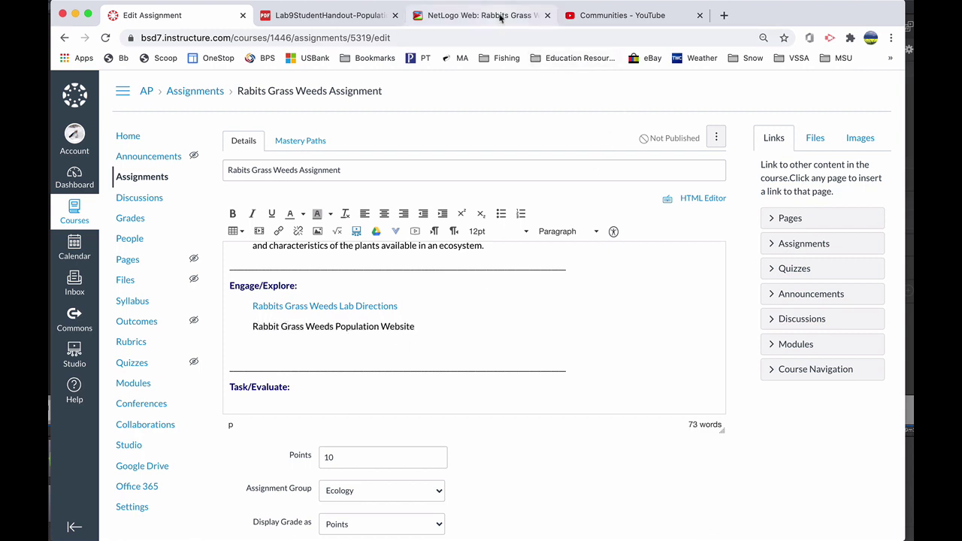
# Copy the full web address of the NetLogo Web Rabbits Grass Weeds model.
pyautogui.click(441, 18)
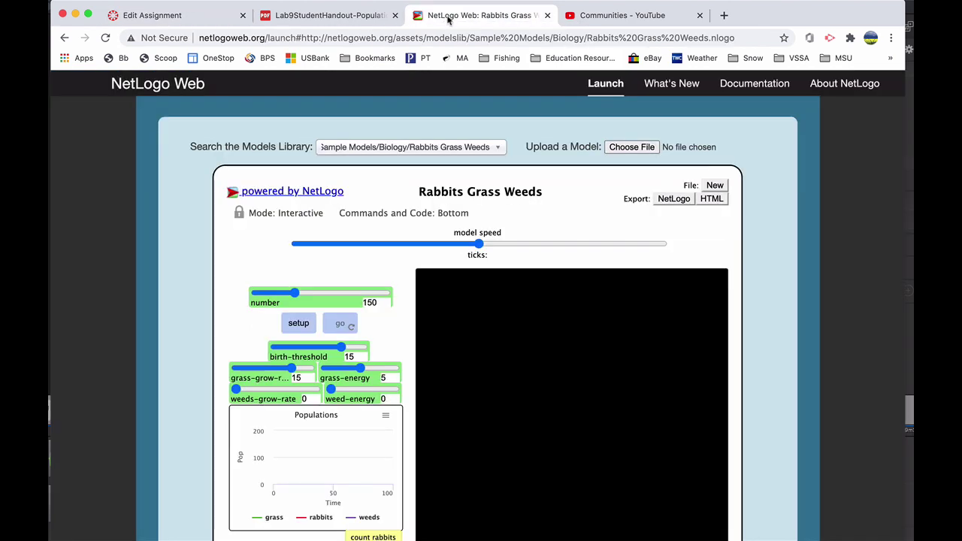
pyautogui.click(508, 37)
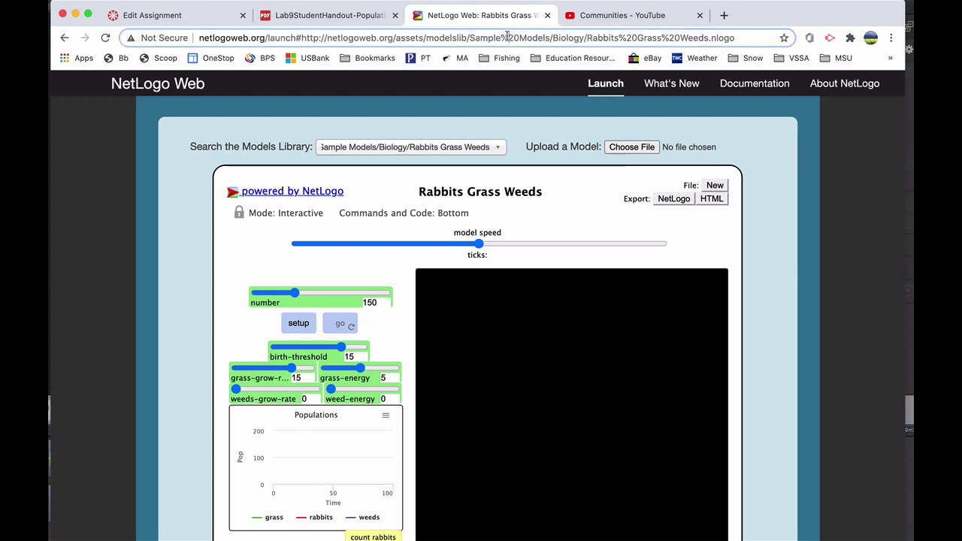
pyautogui.doubleClick(508, 37)
pyautogui.click(508, 37)
pyautogui.doubleClick(508, 37)
pyautogui.click(508, 37)
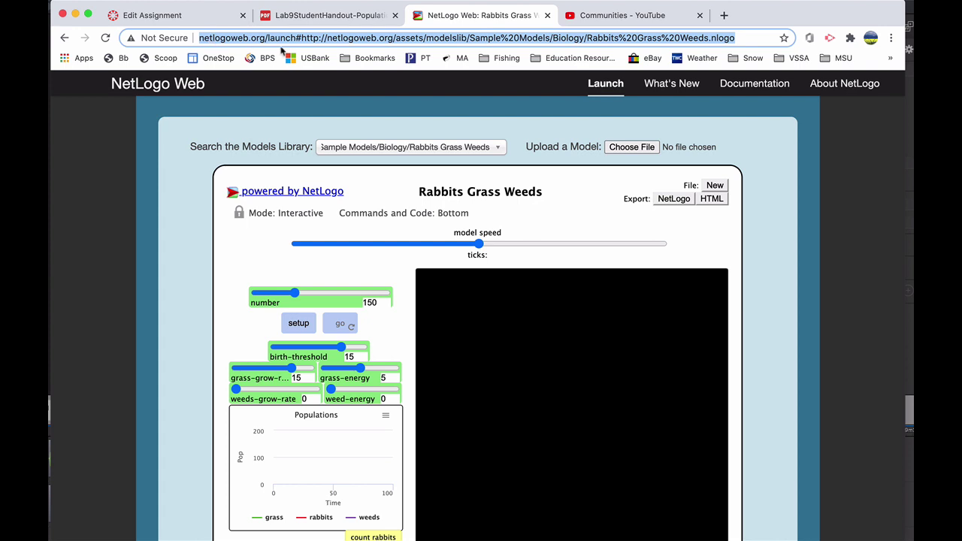
# Link the "Rabbit Grass Weeds Population Website" text under Engage/Explore to the copied NetLogo Web address.
pyautogui.click(165, 16)
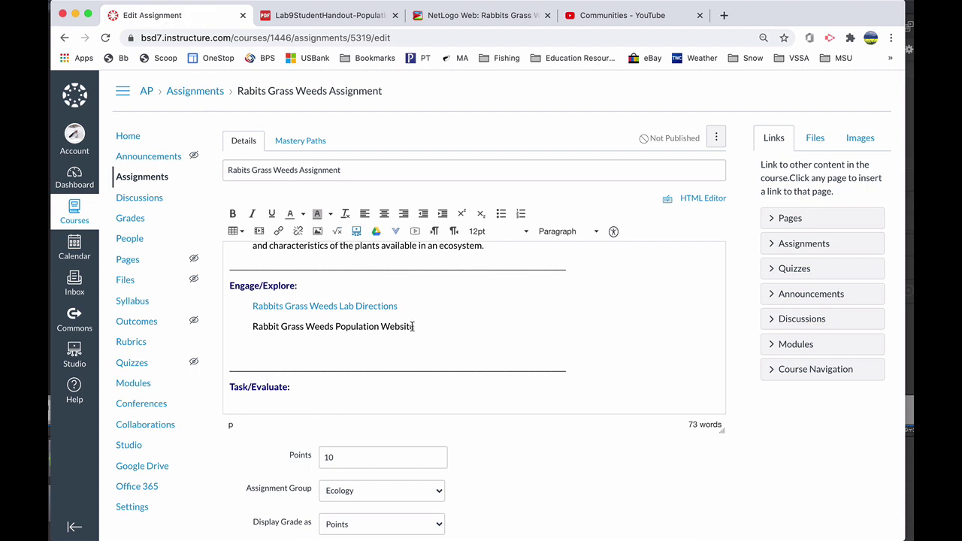
pyautogui.moveTo(412, 326); pyautogui.dragTo(252, 328)
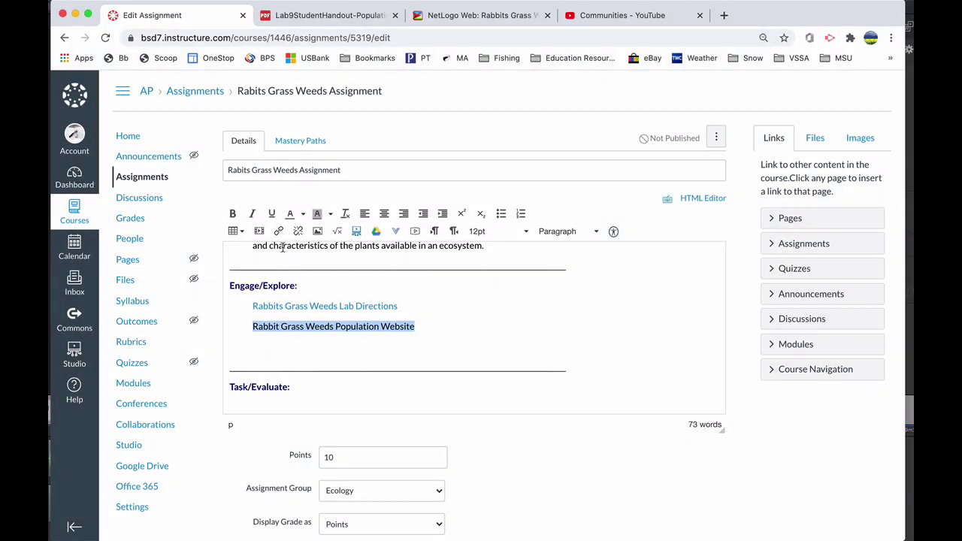
pyautogui.click(280, 235)
pyautogui.click(407, 344)
pyautogui.press('super+v')
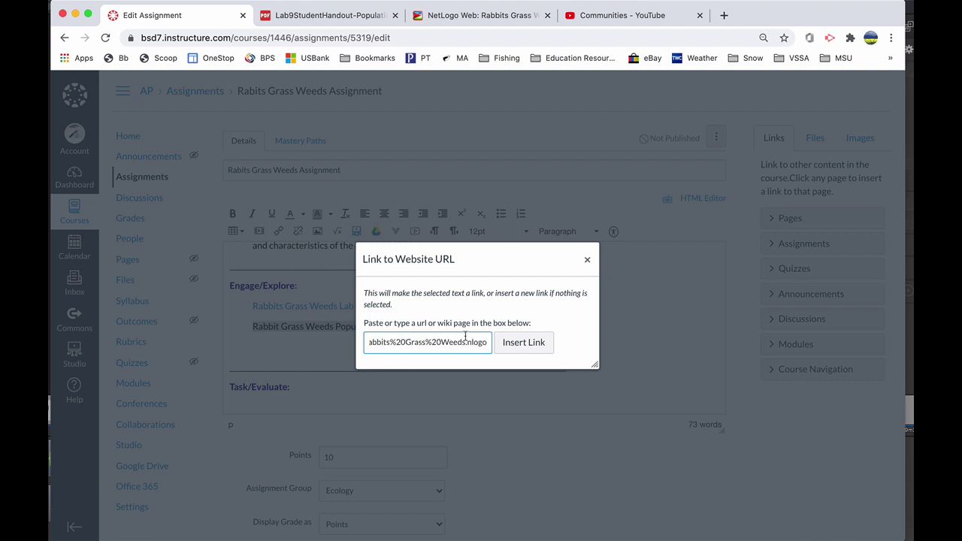
pyautogui.click(524, 343)
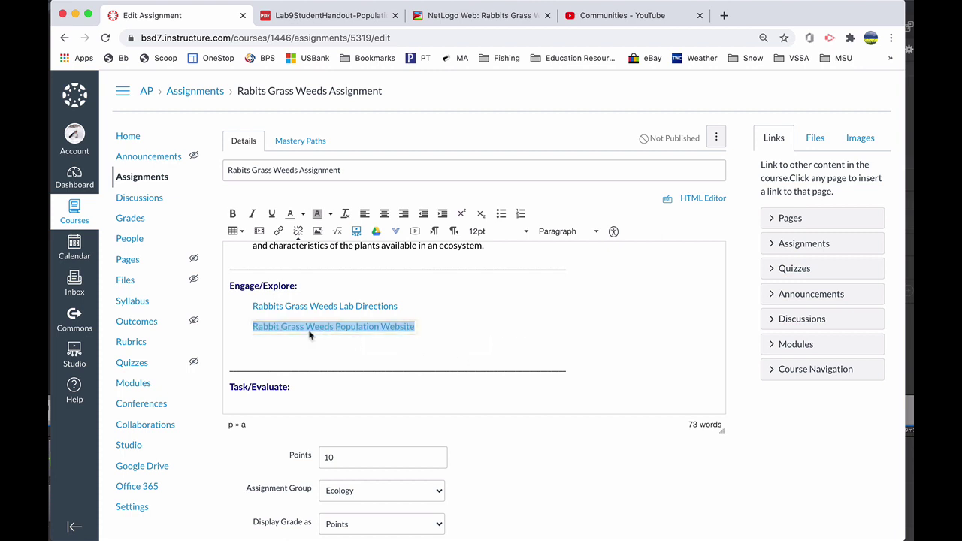
pyautogui.click(449, 324)
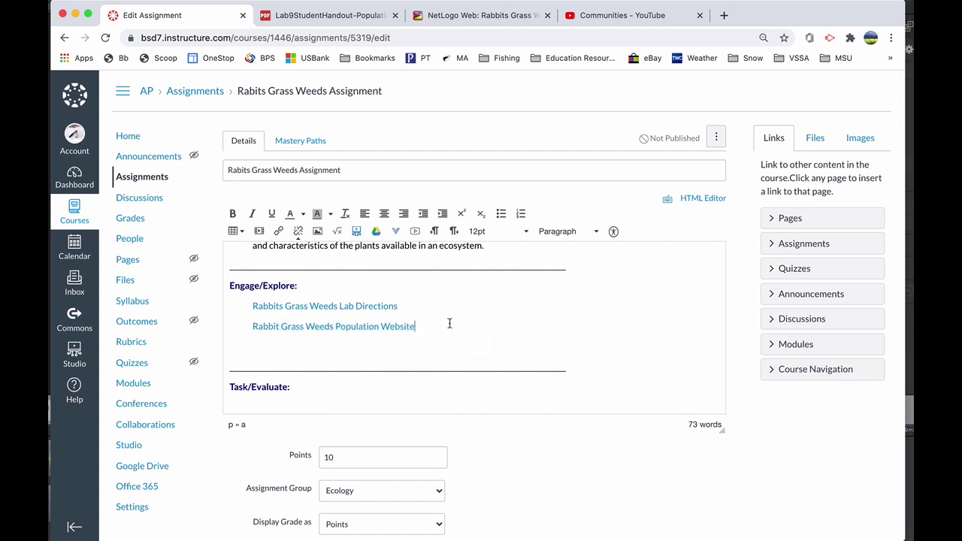
pyautogui.press('Return')
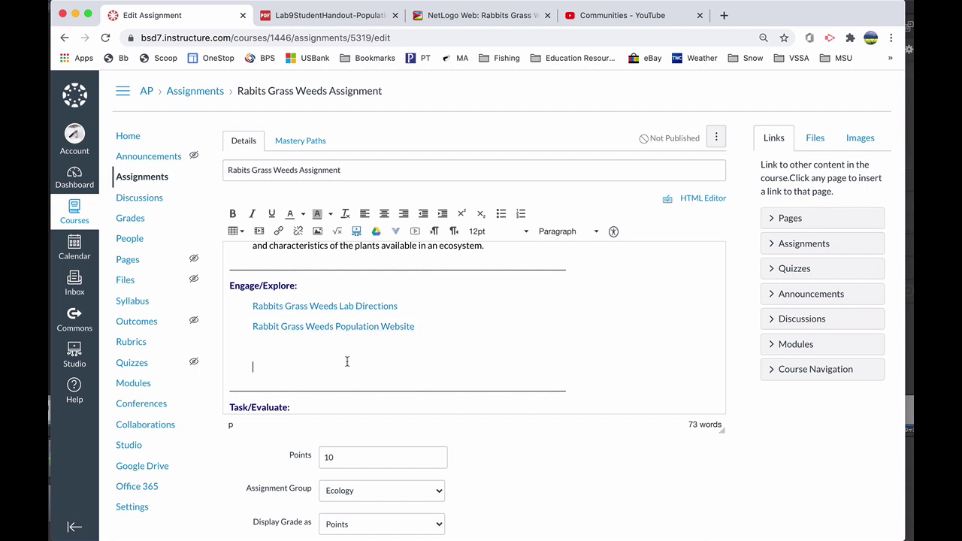
pyautogui.press('Delete')
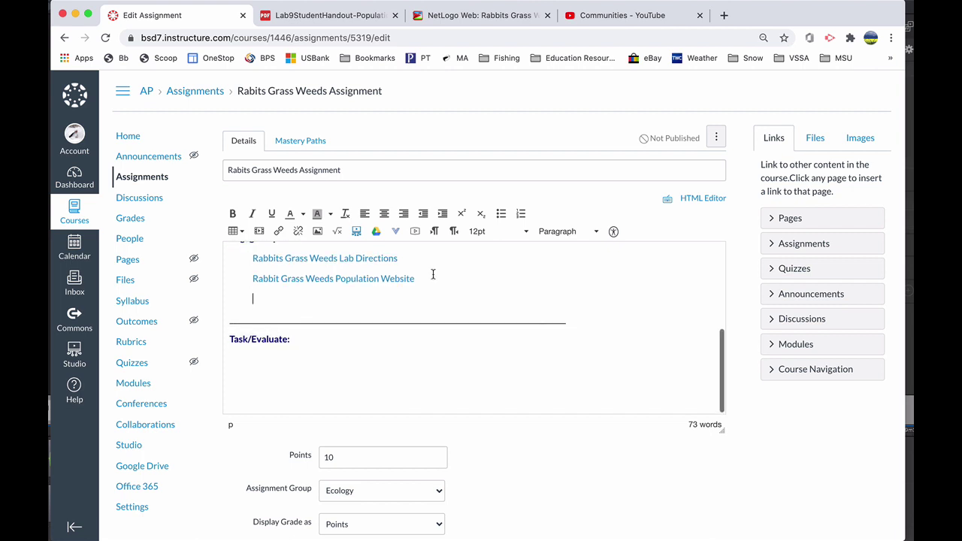
# Write "Directions: Please upload your completed Google Slide here...." under Task/Evaluate in the assignment.
pyautogui.scroll(-3, 342, 316)
pyautogui.click(273, 241)
pyautogui.write('Direc')
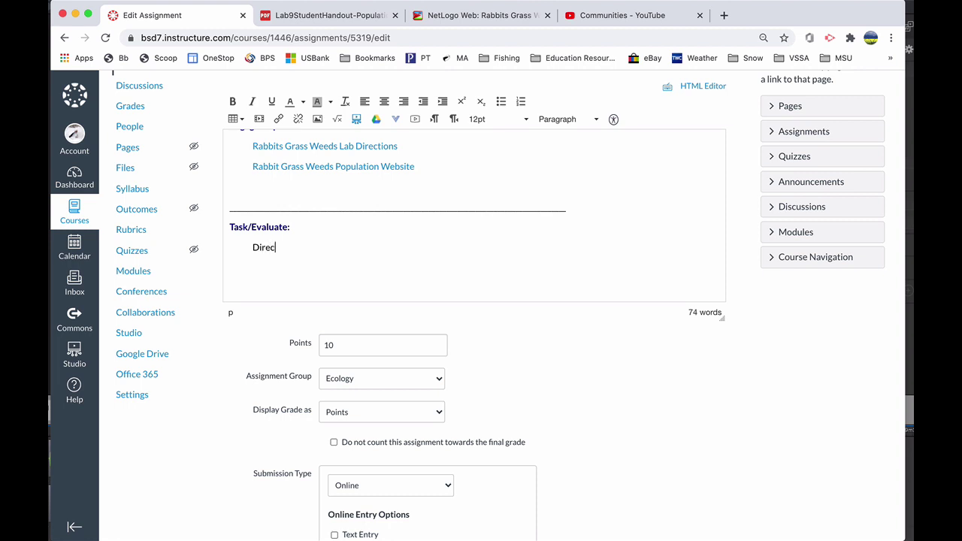
pyautogui.write('tions:')
pyautogui.write('Please upload your completed ')
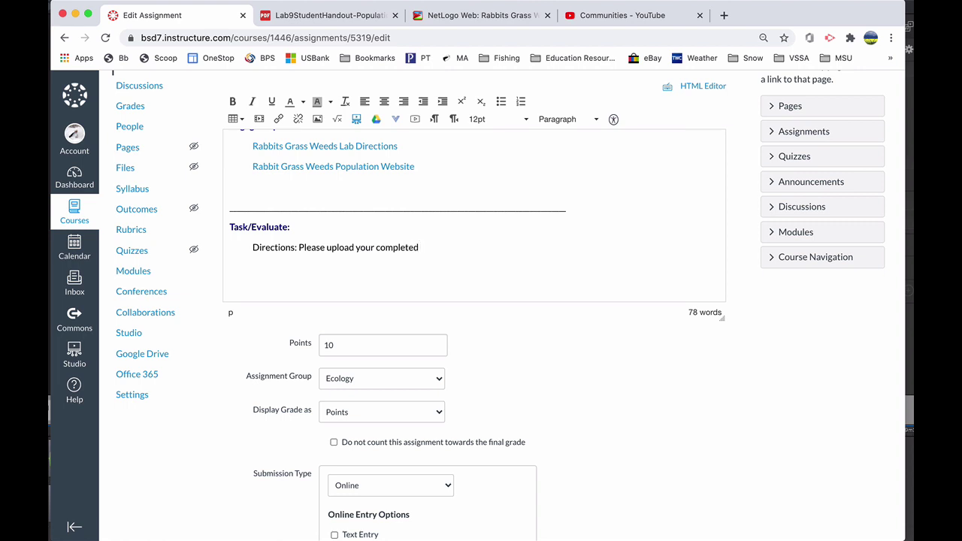
pyautogui.write('Google Slide here....')
# Review the assignment's points, assignment group, grade display and online entry options.
pyautogui.scroll(-1, 399, 279)
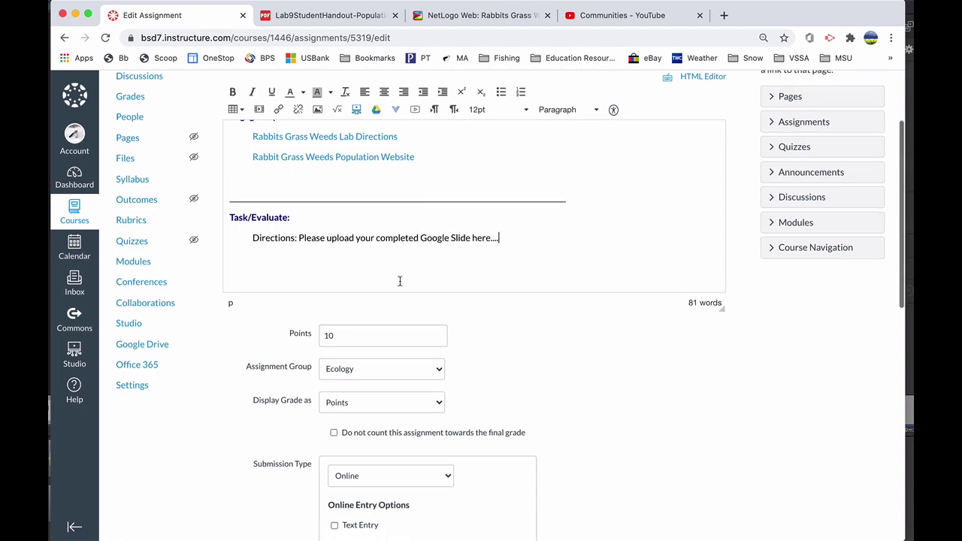
pyautogui.scroll(-1, 510, 256)
pyautogui.scroll(-5, 510, 256)
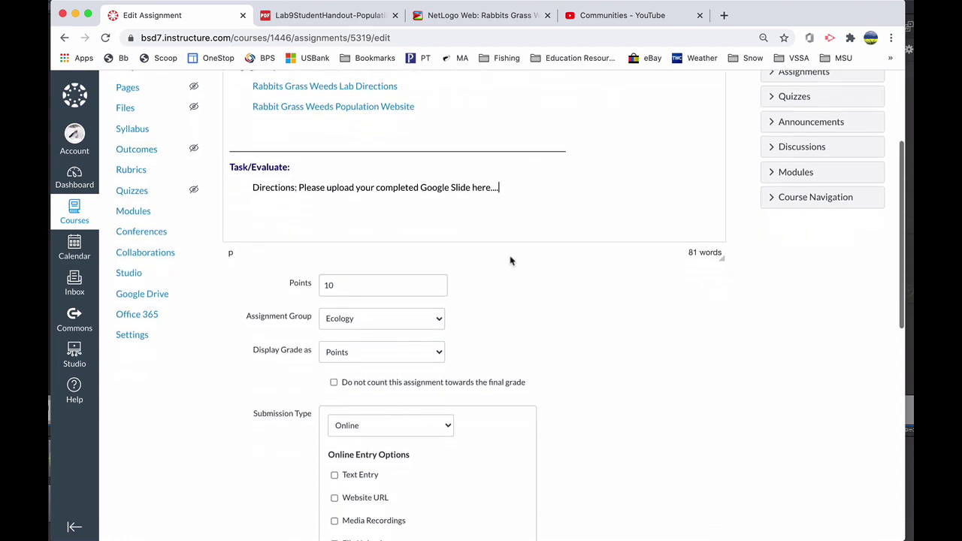
pyautogui.scroll(-2, 510, 260)
pyautogui.scroll(1, 510, 261)
pyautogui.click(342, 94)
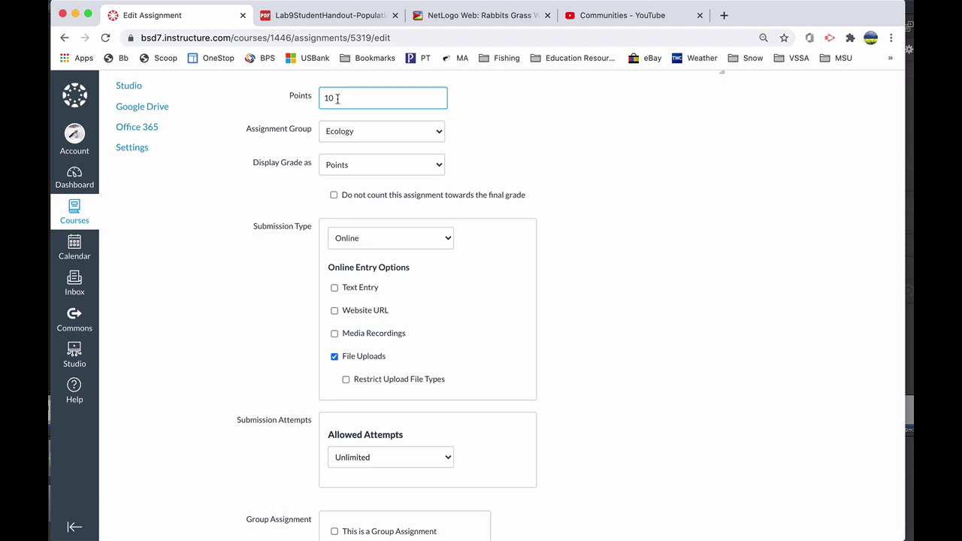
pyautogui.click(492, 150)
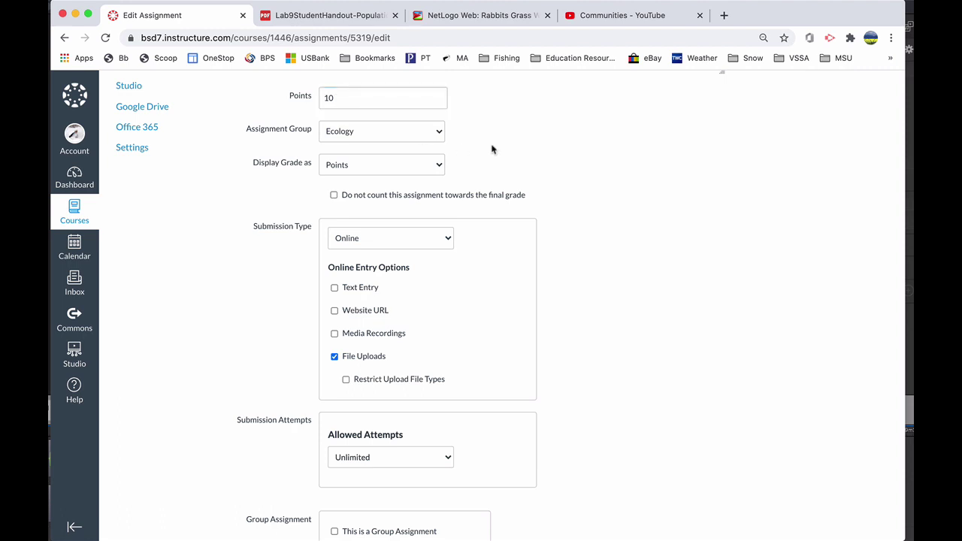
pyautogui.scroll(-3, 492, 150)
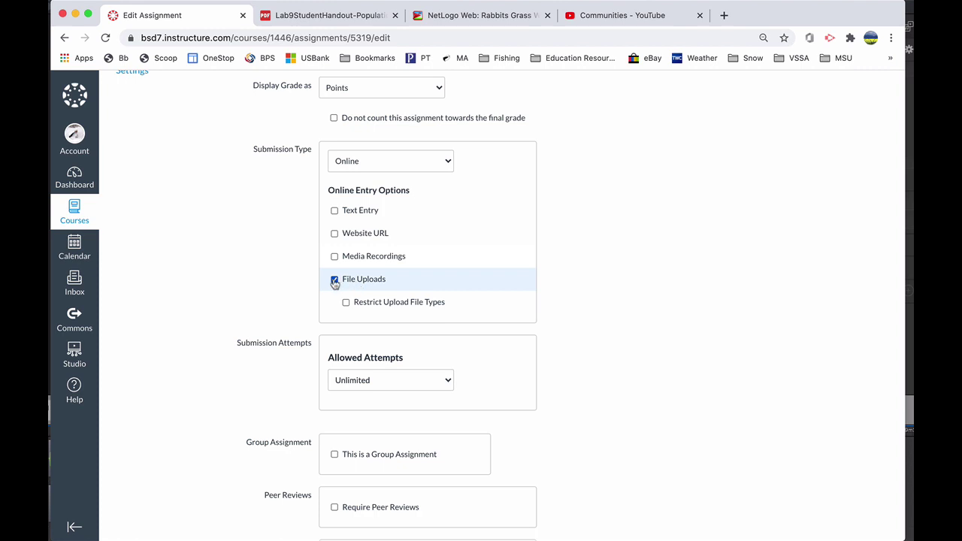
pyautogui.click(334, 257)
pyautogui.click(335, 233)
pyautogui.click(334, 257)
pyautogui.click(335, 233)
pyautogui.scroll(-1, 365, 280)
pyautogui.scroll(-5, 367, 284)
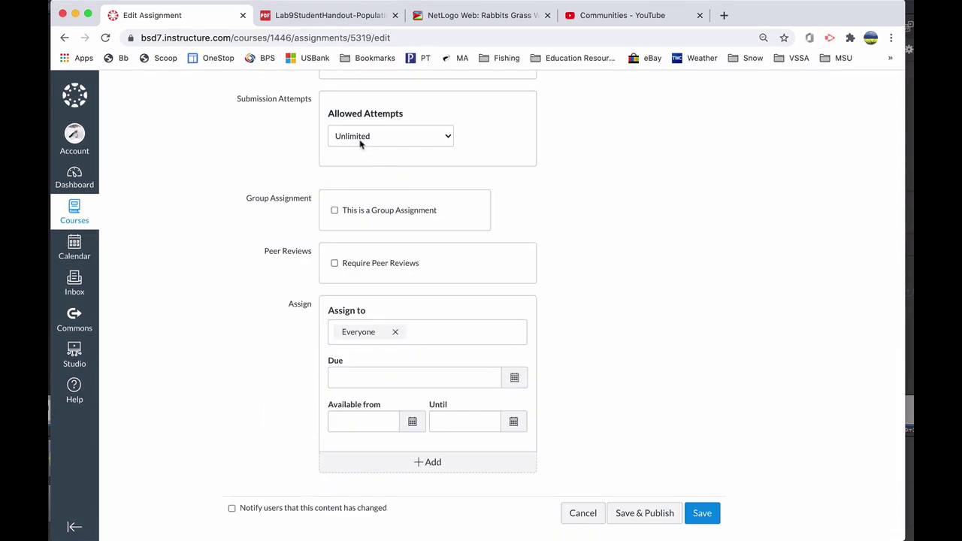
# Keep the allowed submission attempts at Unlimited and save the assignment without publishing it.
pyautogui.click(357, 138)
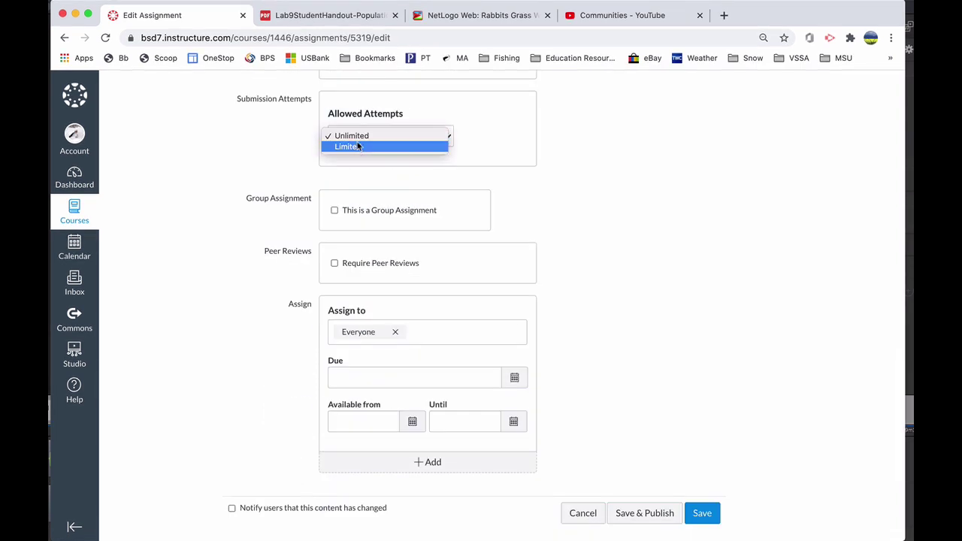
pyautogui.click(294, 146)
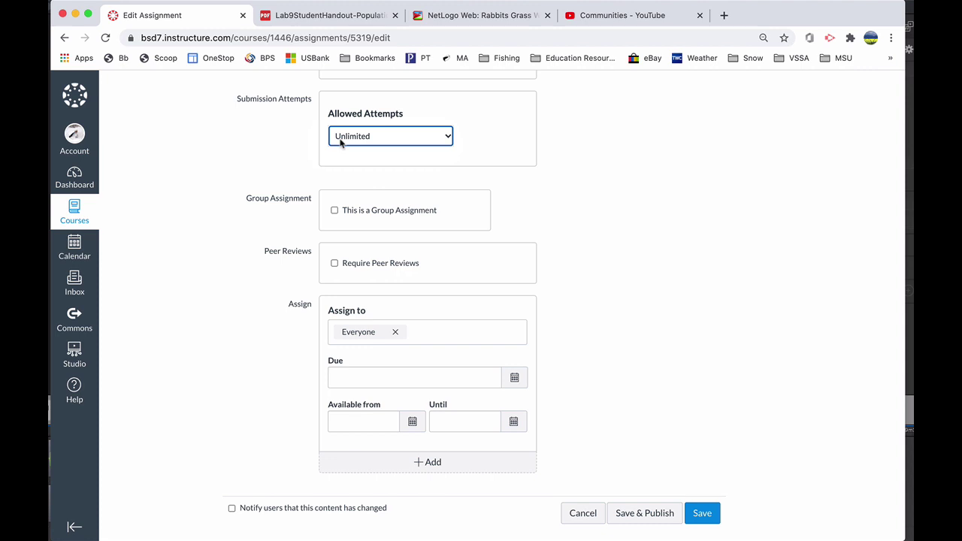
pyautogui.scroll(-1, 568, 237)
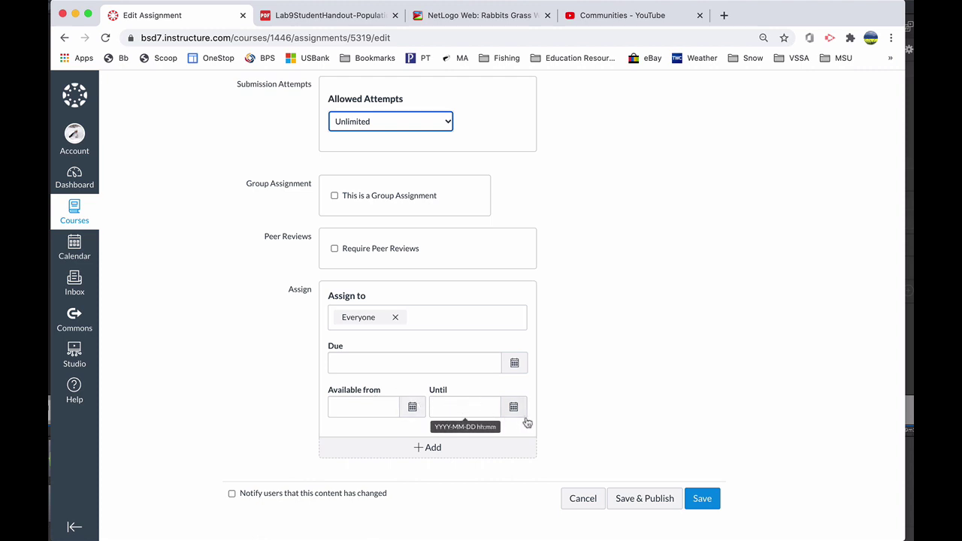
pyautogui.click(702, 502)
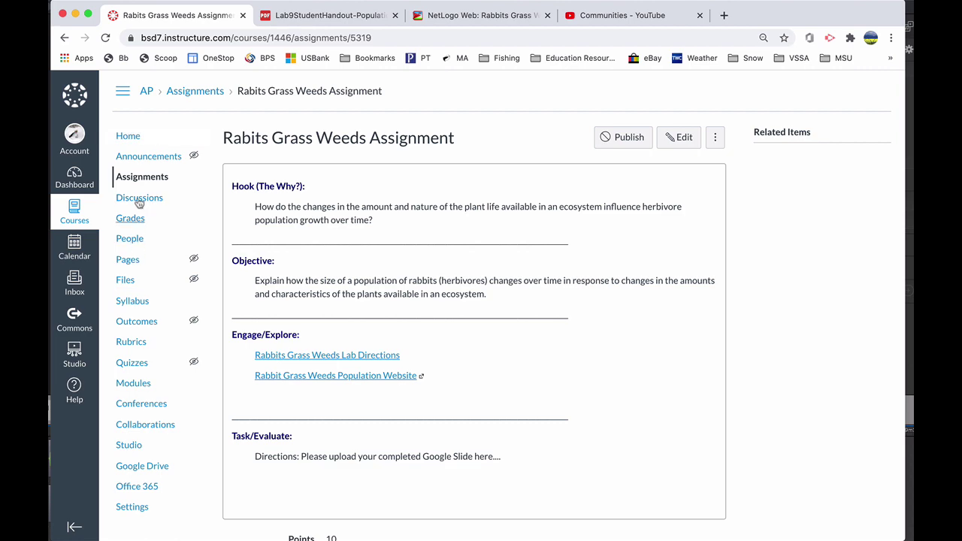
# Add the existing Rabits Grass Weeds Assignment to the Ecology module from the course home page.
pyautogui.click(127, 136)
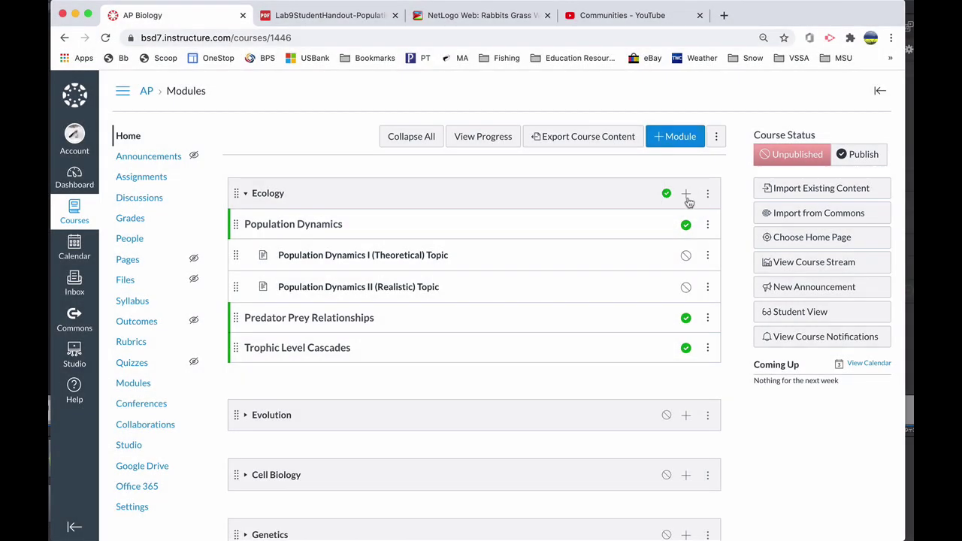
pyautogui.click(686, 195)
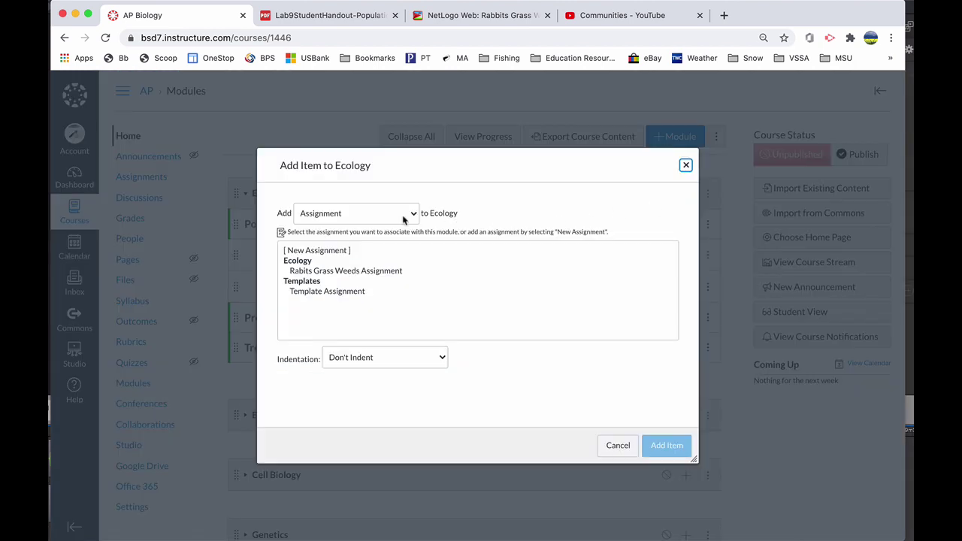
pyautogui.click(331, 272)
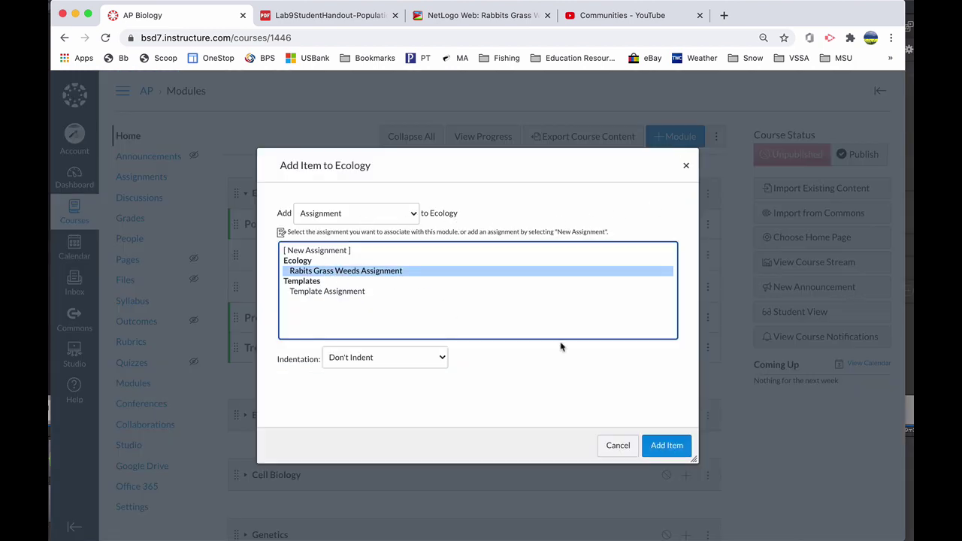
pyautogui.click(667, 446)
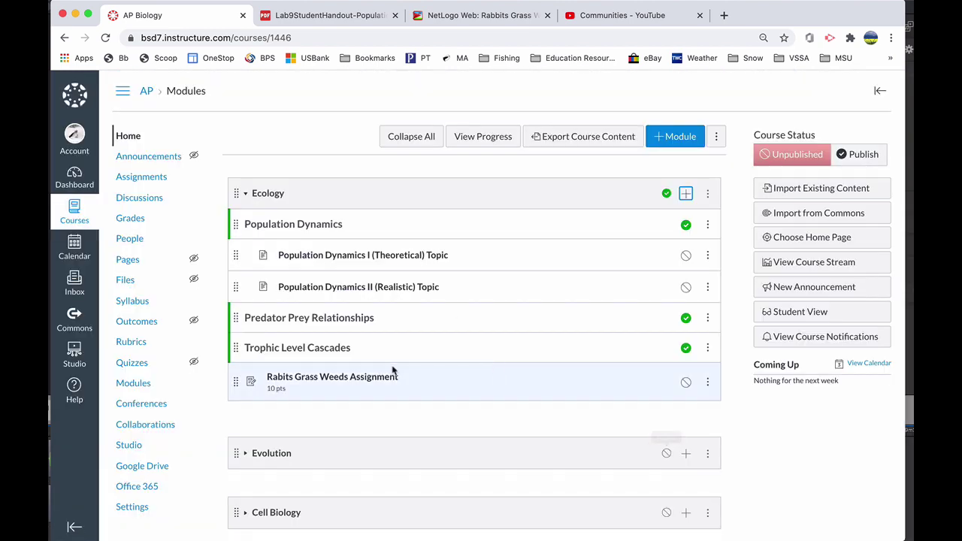
# Move the Rabits Grass Weeds Assignment directly below Population Dynamics II (Realistic) Topic and indent it one level.
pyautogui.moveTo(237, 380); pyautogui.dragTo(245, 314)
pyautogui.click(707, 321)
pyautogui.click(688, 352)
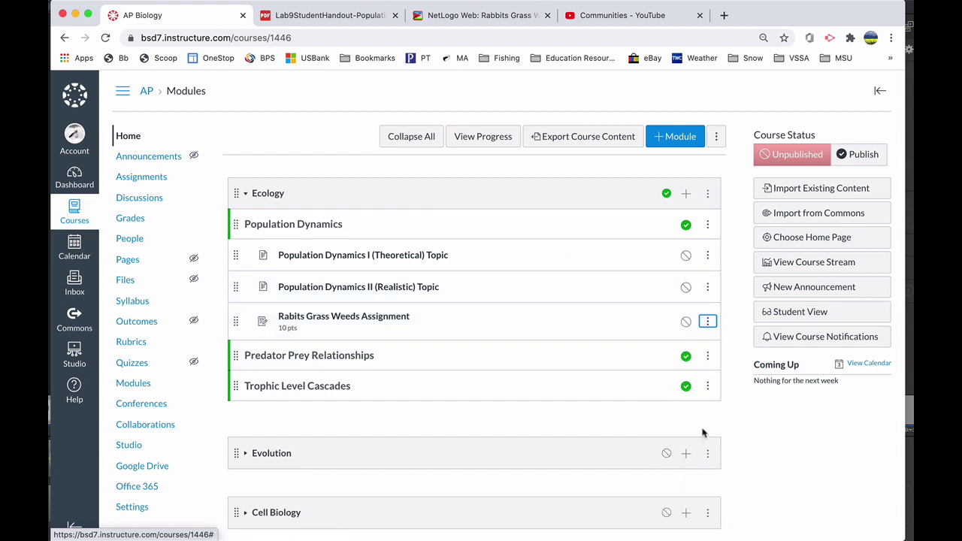
pyautogui.click(772, 407)
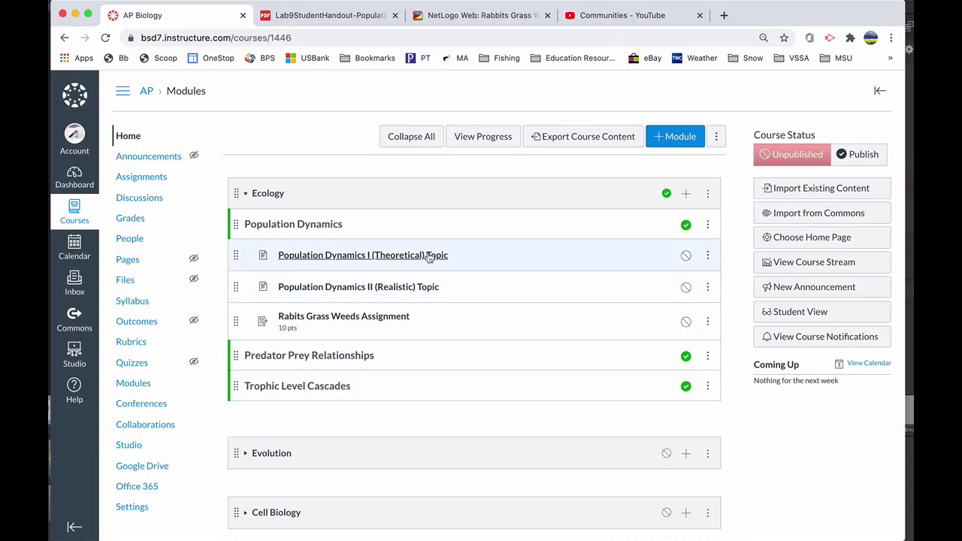
# Examine the details of the Populations Dynamic I Topic event on September 14 in the course calendar and open it for editing.
pyautogui.click(75, 248)
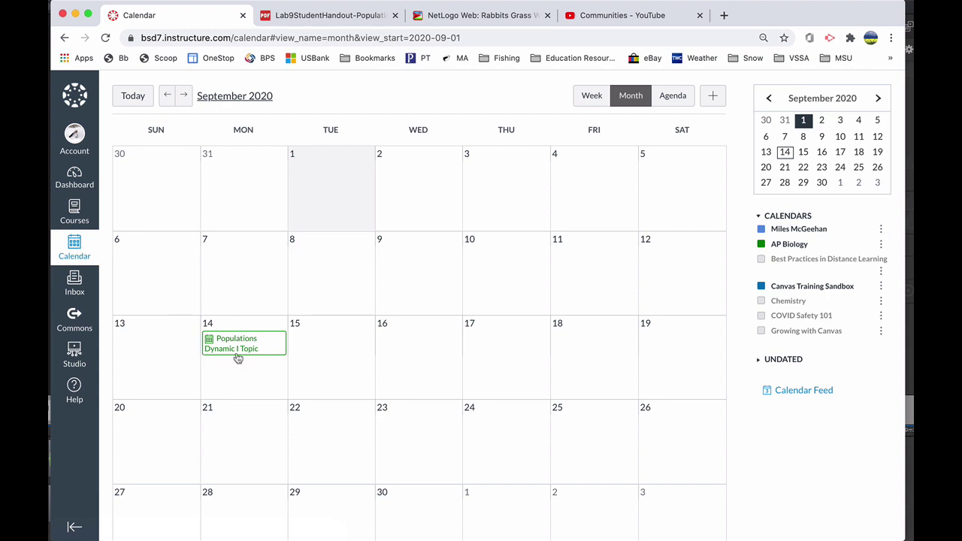
pyautogui.moveTo(238, 358)
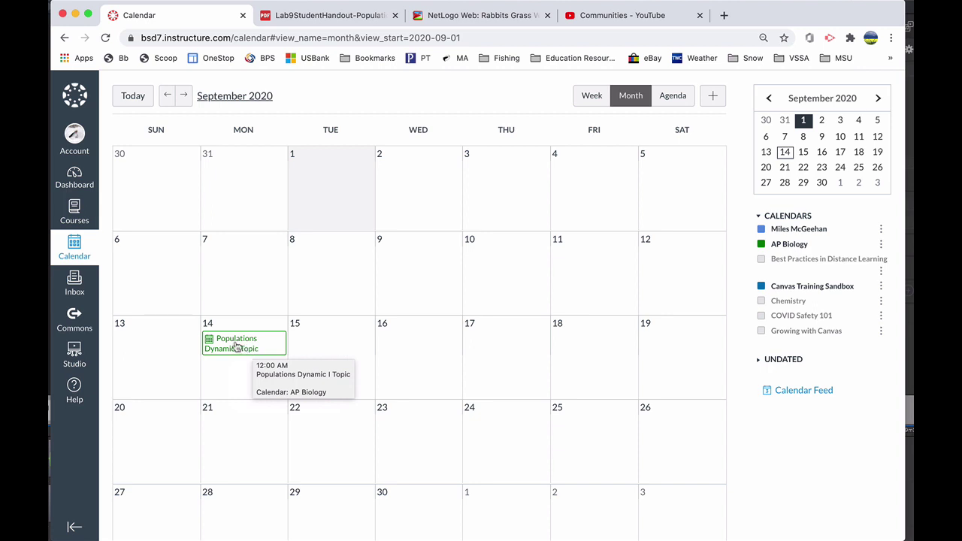
pyautogui.click(232, 345)
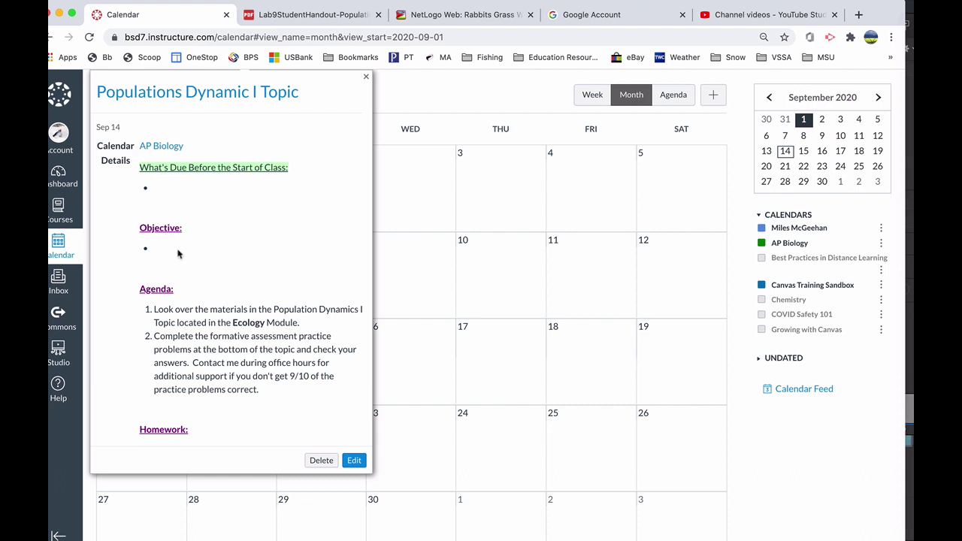
pyautogui.scroll(-1, 177, 254)
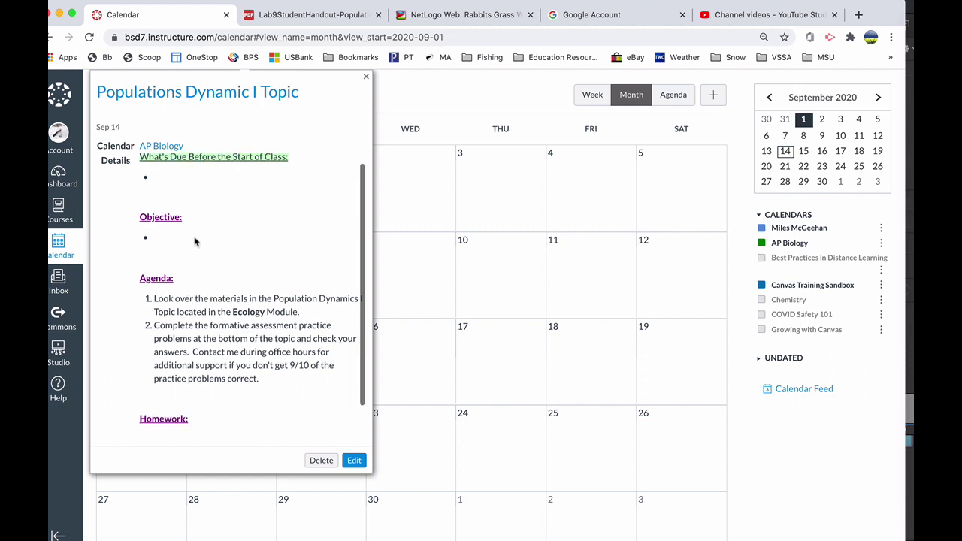
pyautogui.scroll(-1, 214, 248)
pyautogui.scroll(-1, 214, 248)
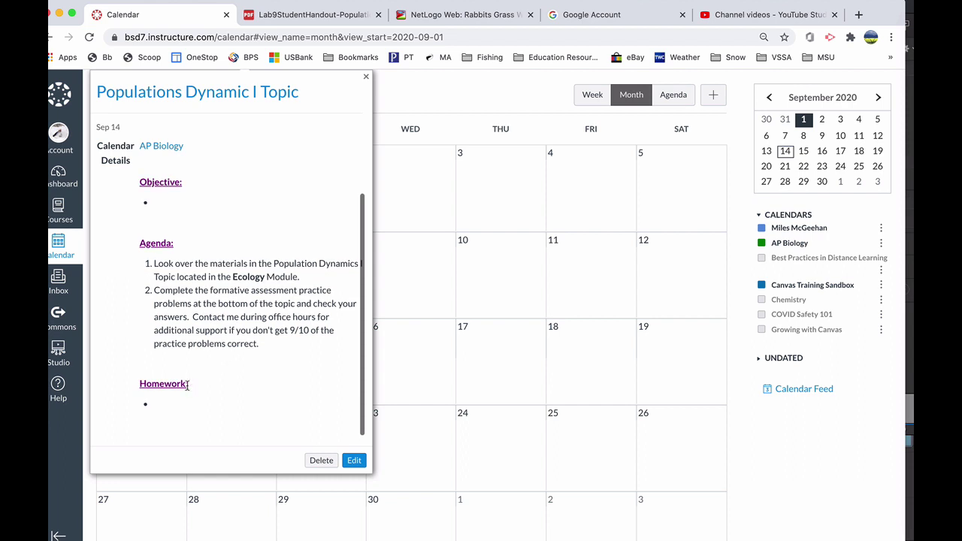
pyautogui.scroll(2, 190, 387)
pyautogui.scroll(-2, 187, 385)
pyautogui.scroll(2, 187, 385)
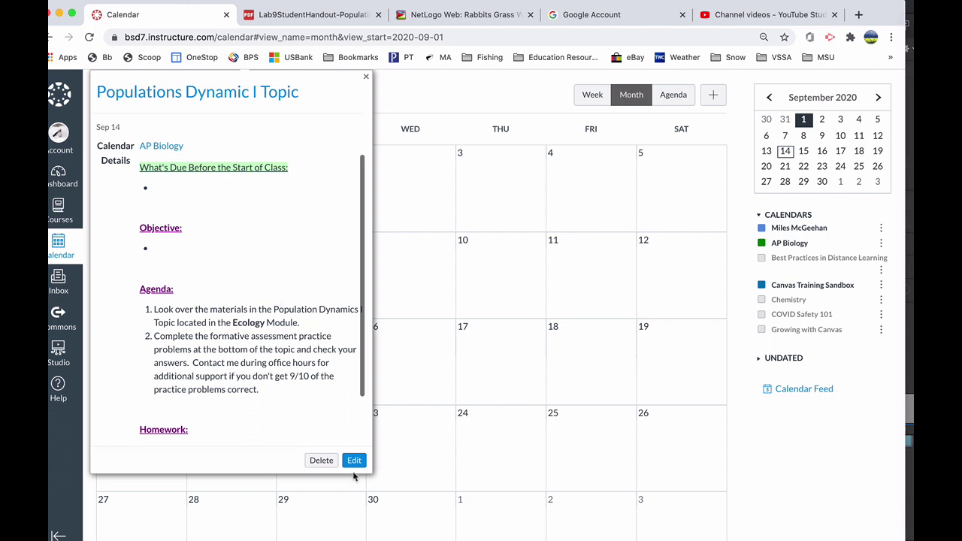
pyautogui.click(354, 461)
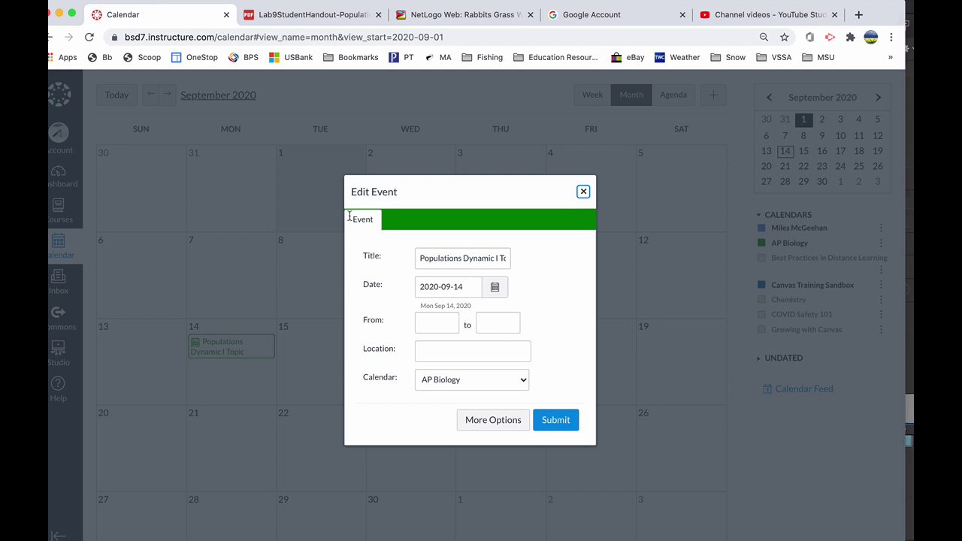
# In the event's full editor, link the agenda text "Population Dynamics I Topic" to the Population Dynamics I (Theoretical) Topic page.
pyautogui.click(505, 421)
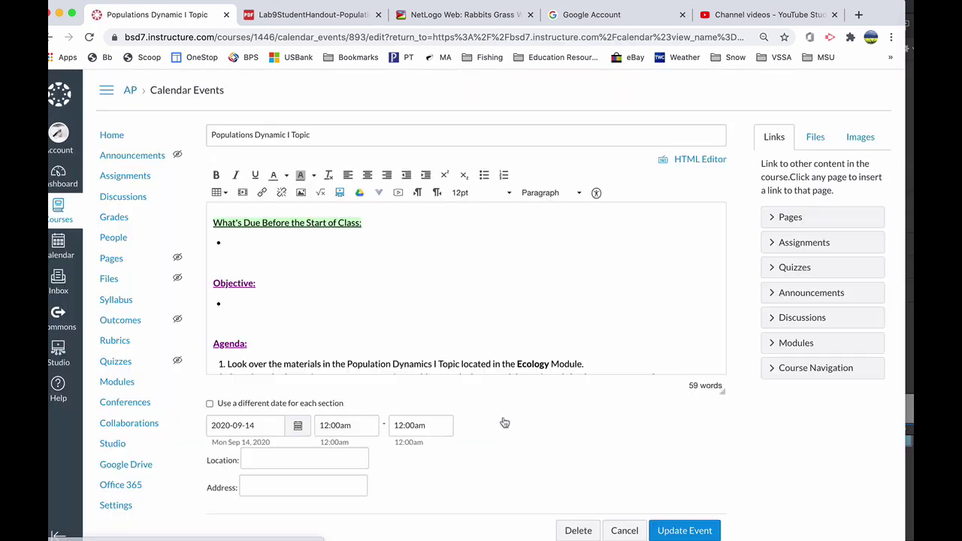
pyautogui.scroll(-1, 299, 238)
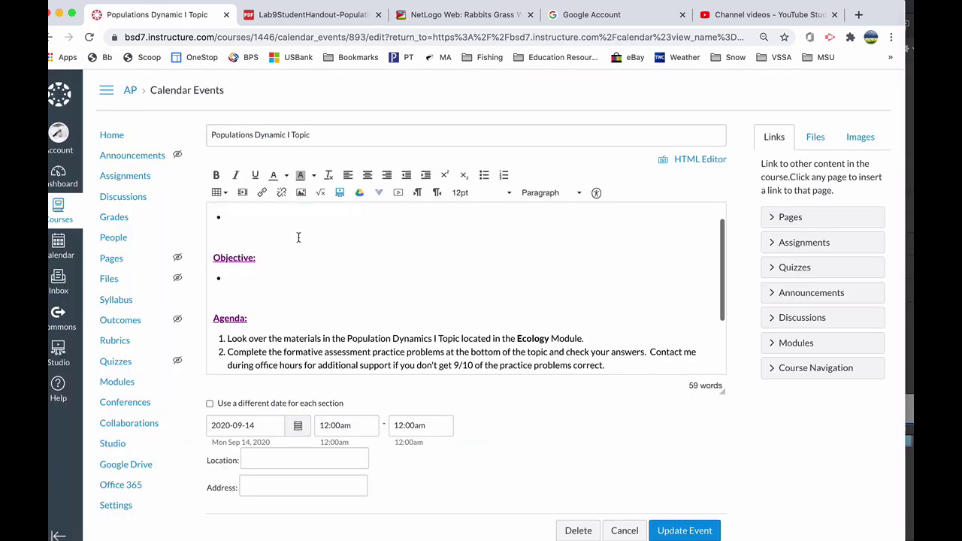
pyautogui.scroll(1, 299, 238)
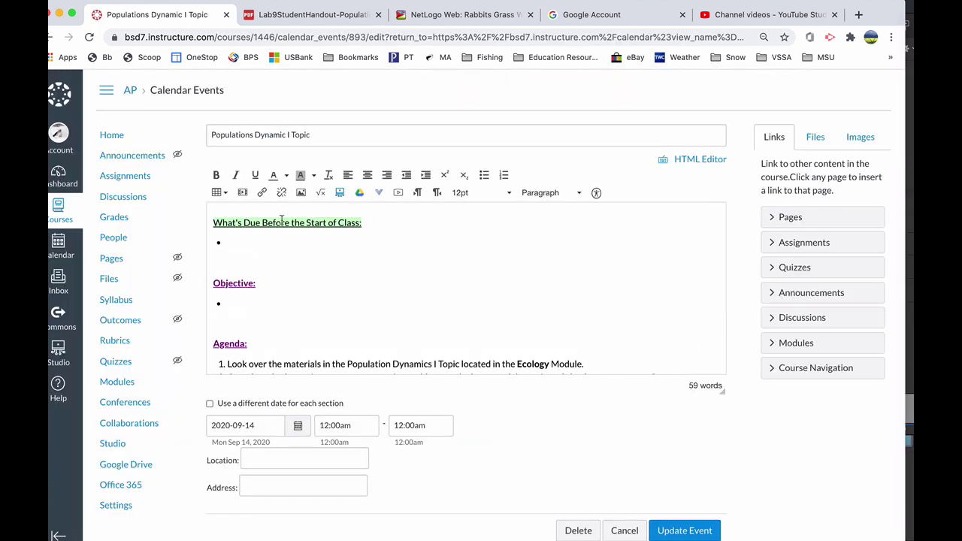
pyautogui.scroll(-4, 329, 276)
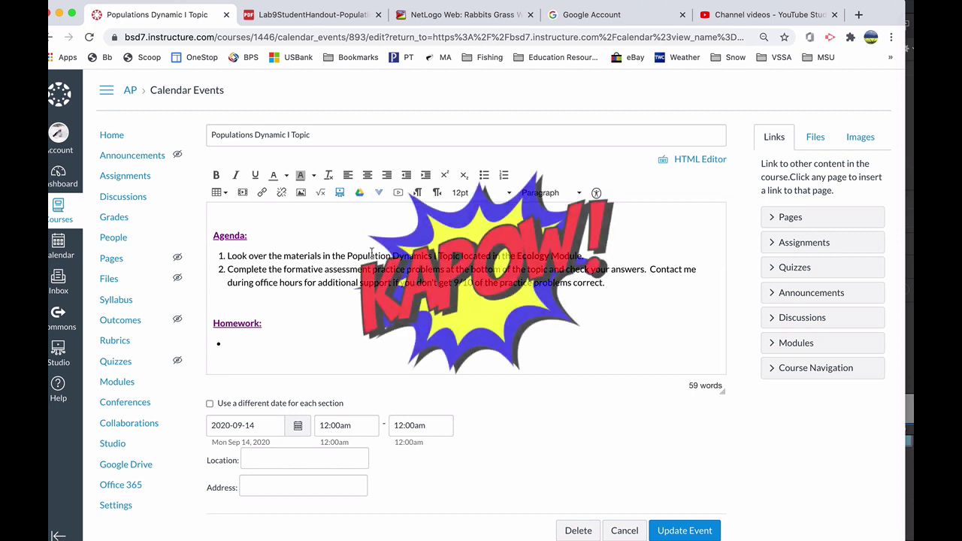
pyautogui.moveTo(347, 256); pyautogui.dragTo(460, 256)
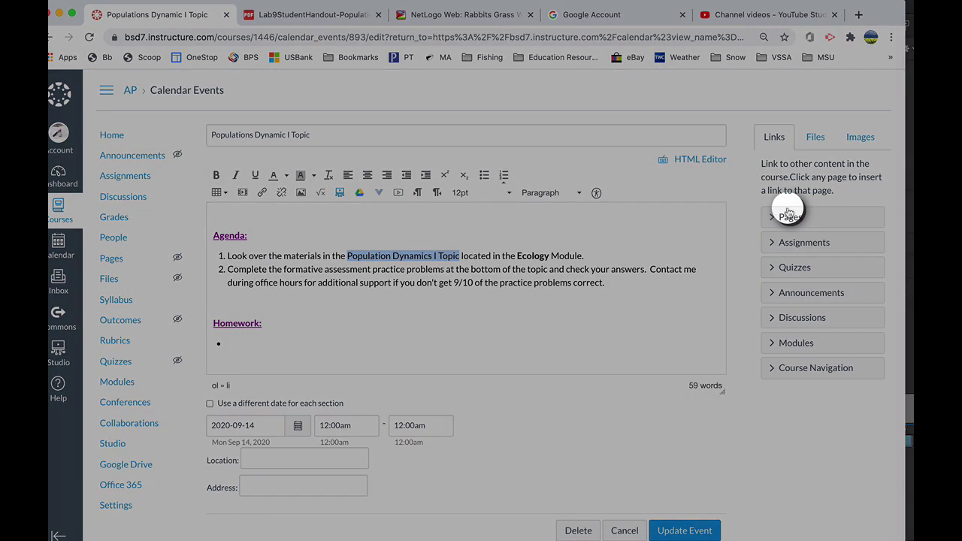
pyautogui.click(787, 217)
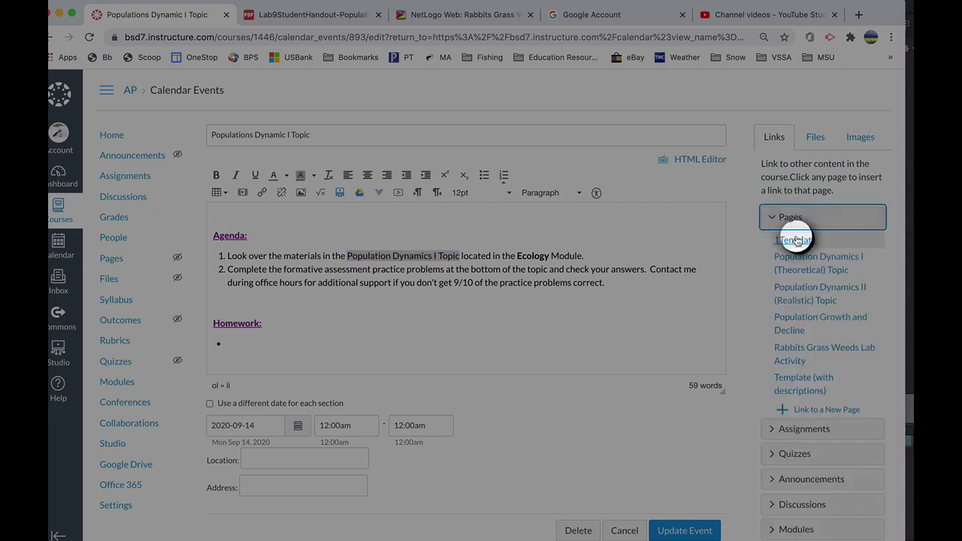
pyautogui.click(838, 263)
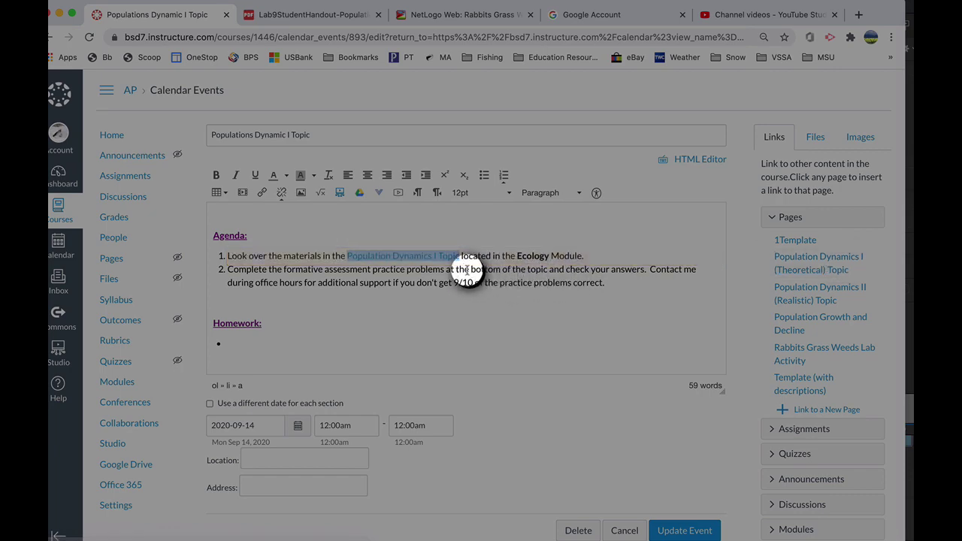